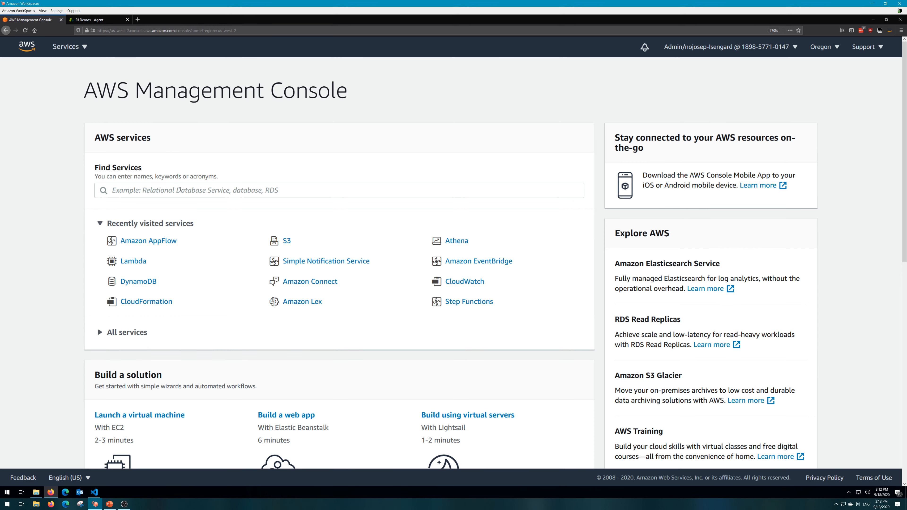
Find the Amazon AppFlow service in the AWS console and start creating a new flow.
{"action": "left_click", "coordinate": [179, 190]}
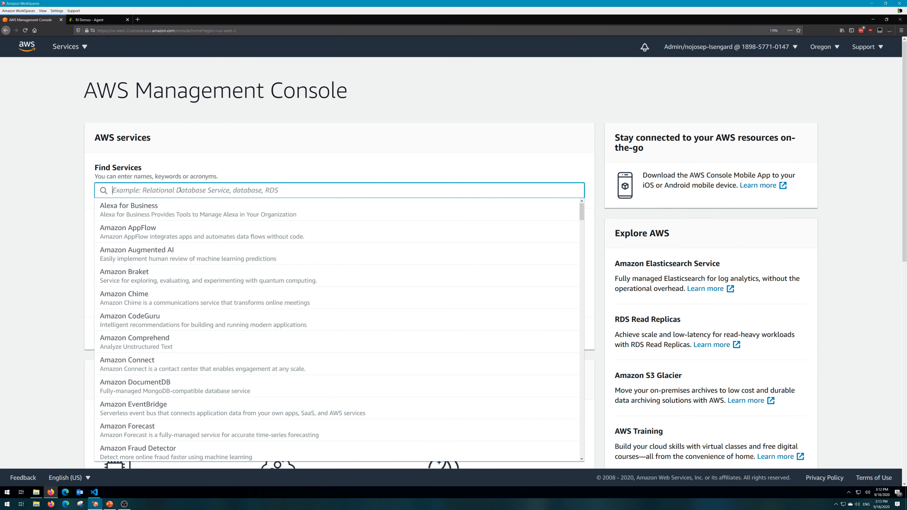
{"action": "type", "text": "app"}
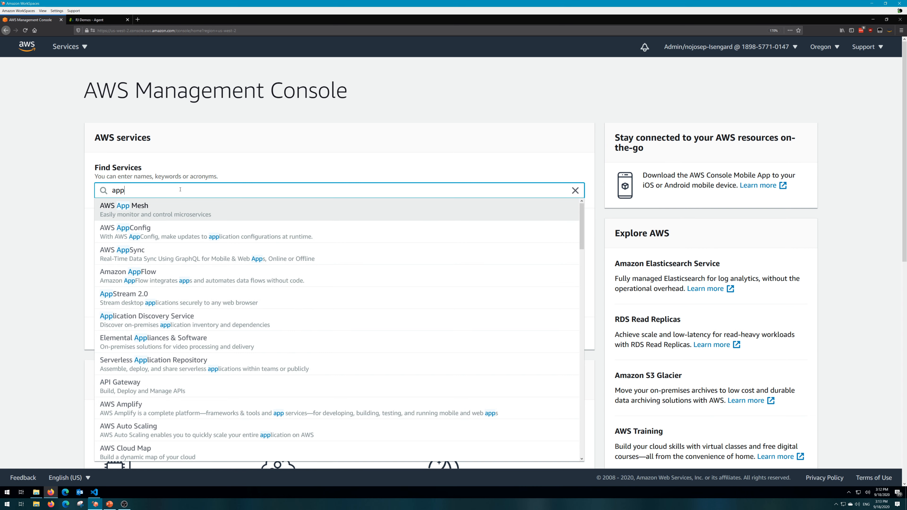
{"action": "type", "text": "flow"}
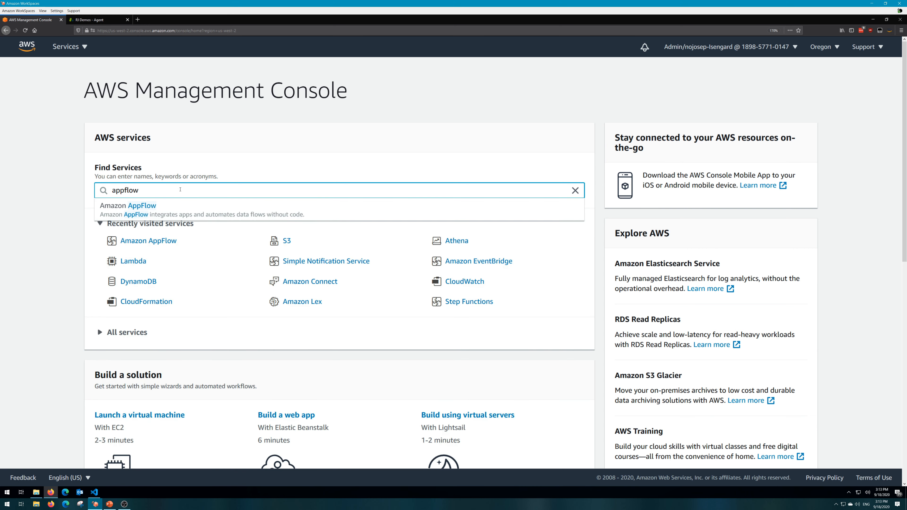
{"action": "left_click", "coordinate": [163, 214]}
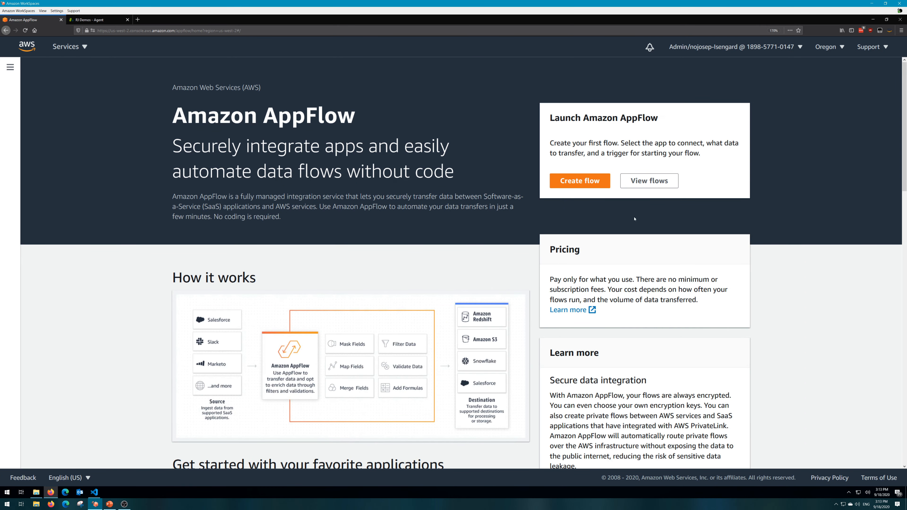
{"action": "left_click", "coordinate": [581, 181]}
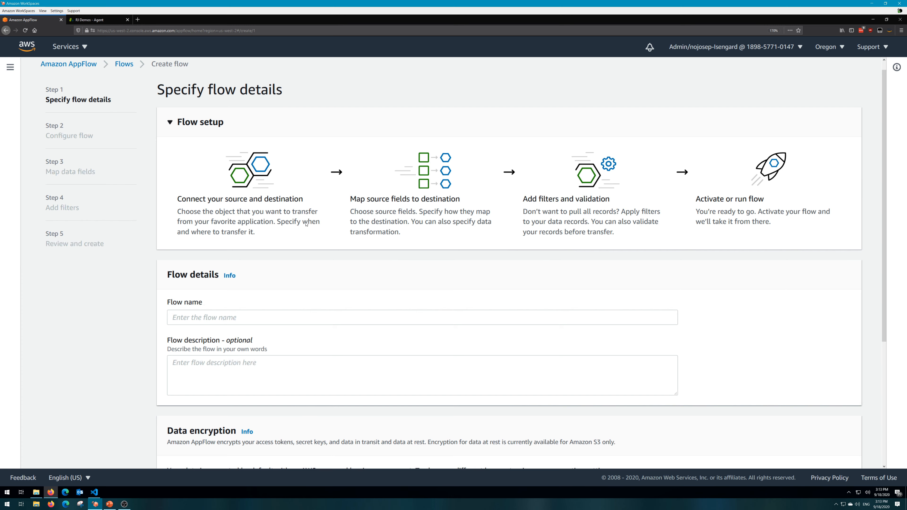
Name the flow zendesk-to-s3 and give it the description "Anything I want".
{"action": "scroll", "coordinate": [305, 224], "scroll_direction": "down", "scroll_amount": 2}
{"action": "left_click", "coordinate": [212, 277]}
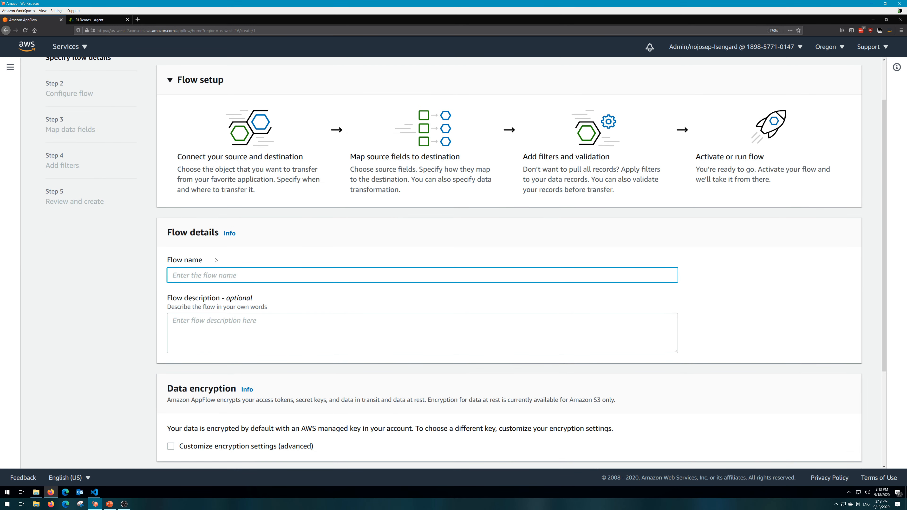
{"action": "type", "text": "zendesk-to-s3"}
{"action": "key", "text": "Tab"}
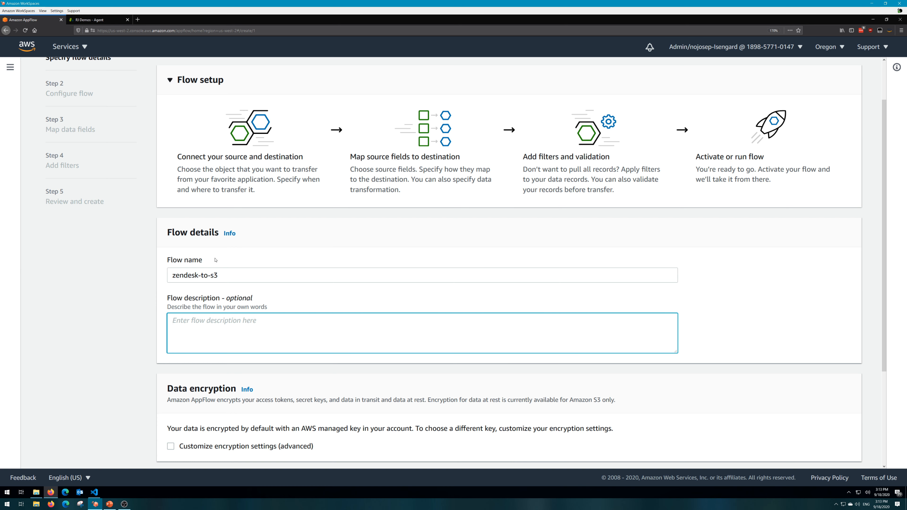
{"action": "type", "text": "Anything I want"}
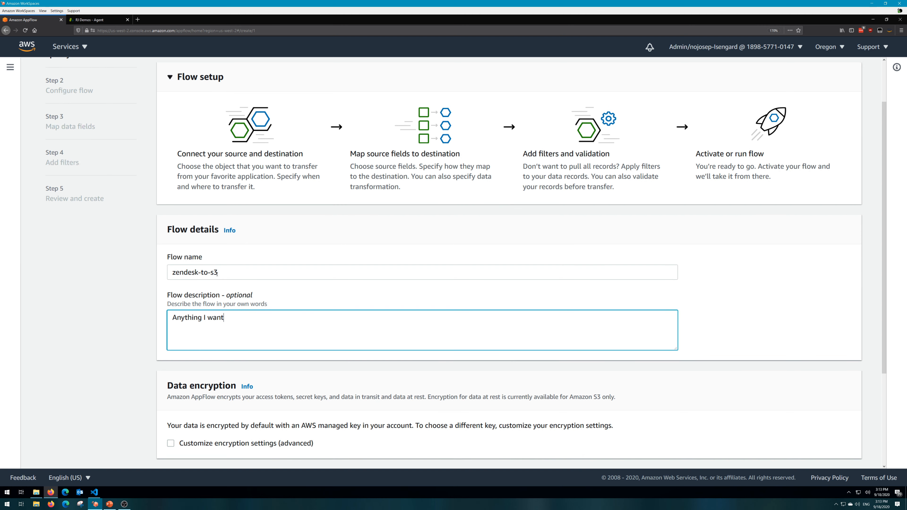
Turn on the flow's customized encryption settings to view the KMS key option, and turn them off again.
{"action": "scroll", "coordinate": [199, 269], "scroll_direction": "down", "scroll_amount": 4}
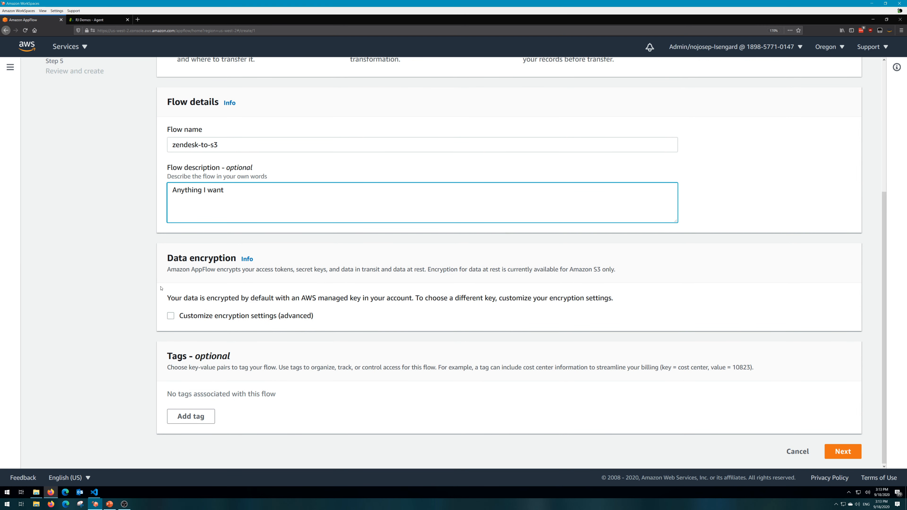
{"action": "left_click", "coordinate": [171, 315]}
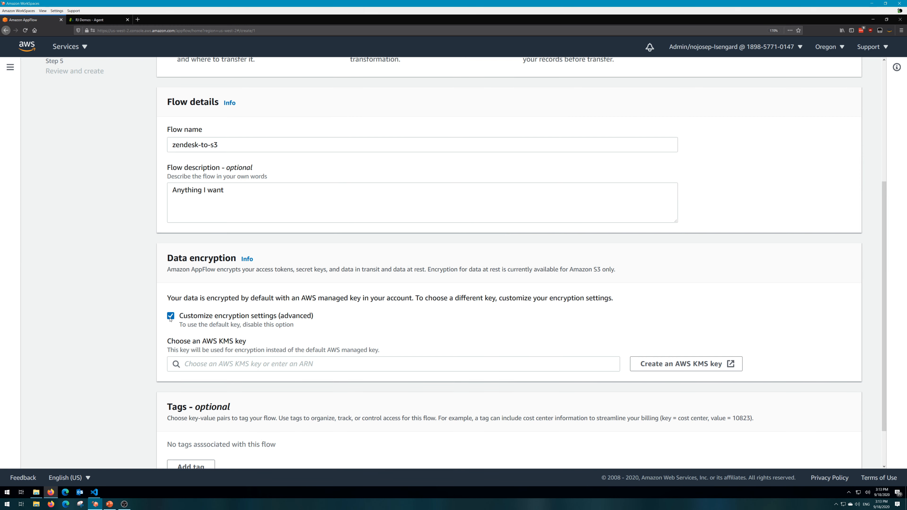
{"action": "left_click", "coordinate": [171, 316]}
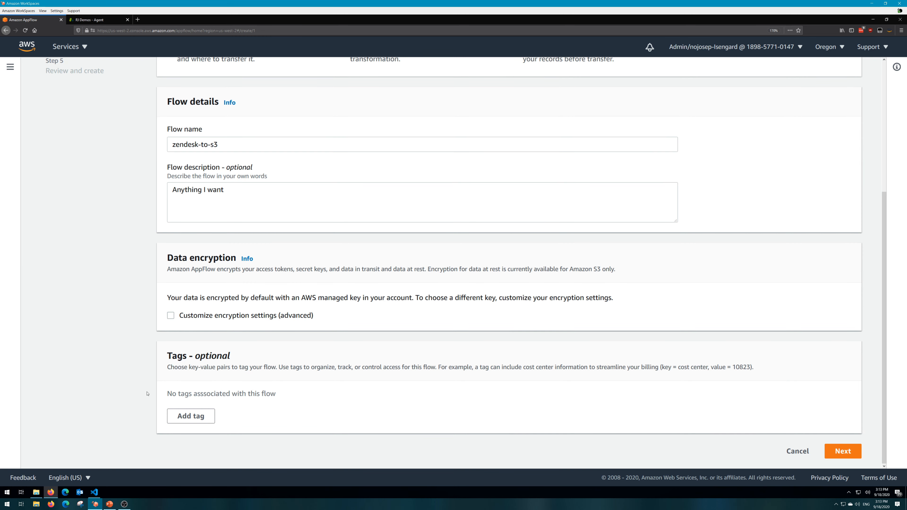
Add a tag with the key company and the value "rj demos", and continue to the flow configuration.
{"action": "left_click", "coordinate": [196, 417]}
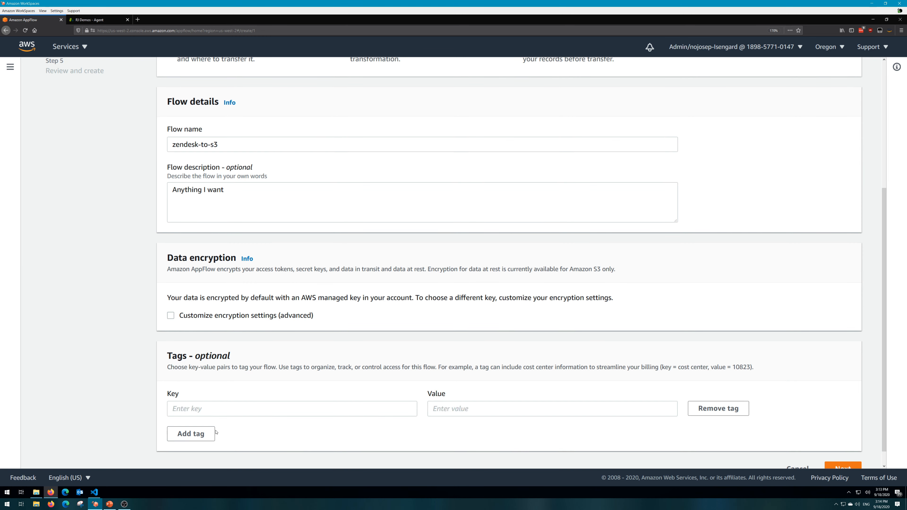
{"action": "left_click", "coordinate": [216, 407]}
{"action": "type", "text": "comap"}
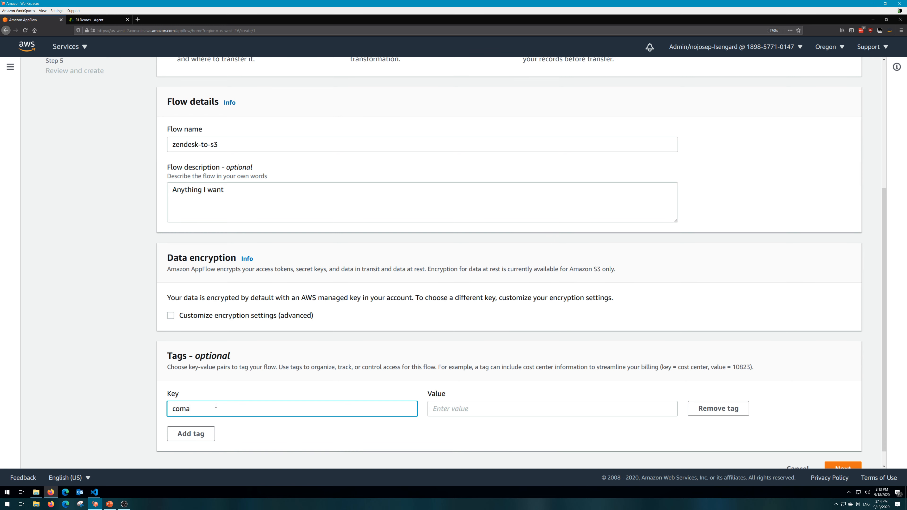
{"action": "key", "text": "BackSpace"}
{"action": "key", "text": "BackSpace"}
{"action": "type", "text": "pany"}
{"action": "key", "text": "Tab"}
{"action": "type", "text": "rj"}
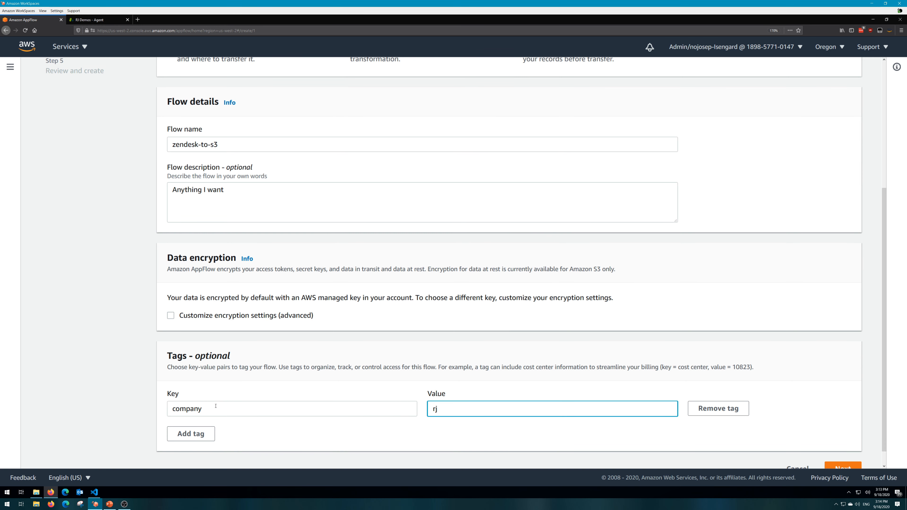
{"action": "type", "text": " demos"}
{"action": "scroll", "coordinate": [821, 428], "scroll_direction": "down", "scroll_amount": 1}
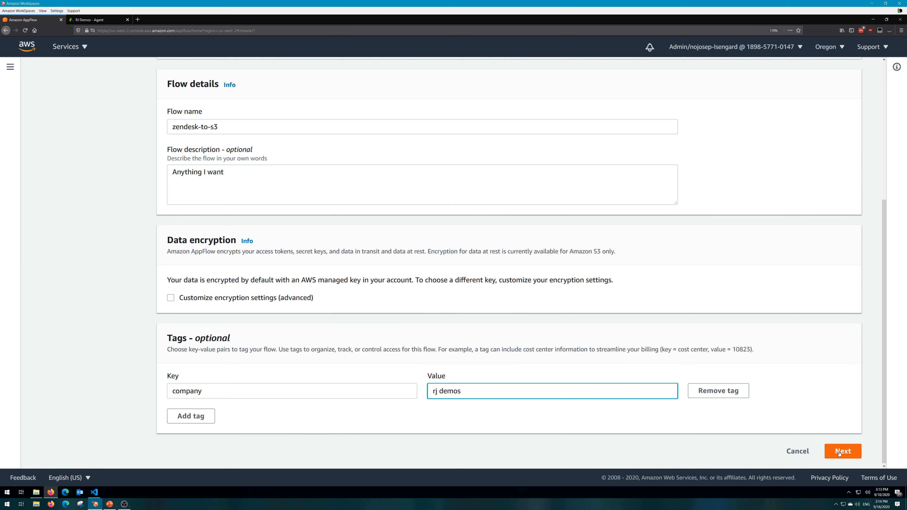
{"action": "left_click", "coordinate": [833, 449]}
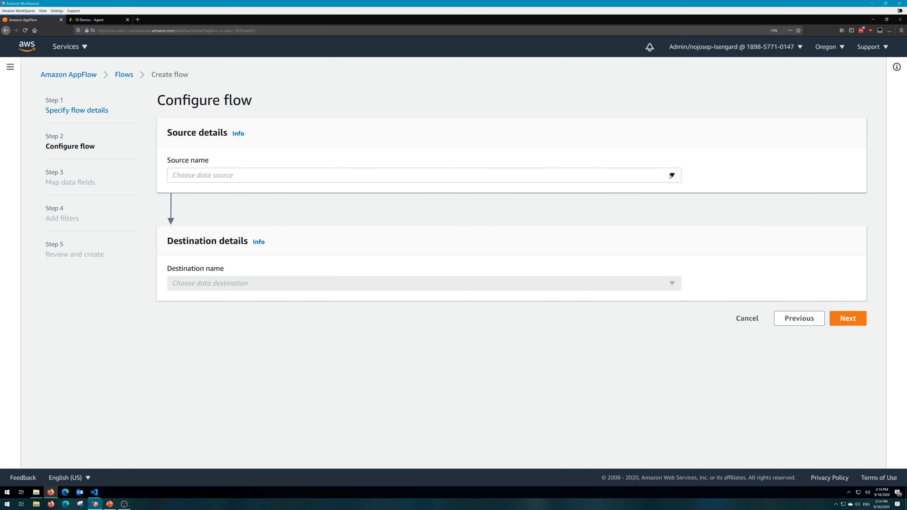
Choose Zendesk as the flow's data source.
{"action": "left_click", "coordinate": [494, 177]}
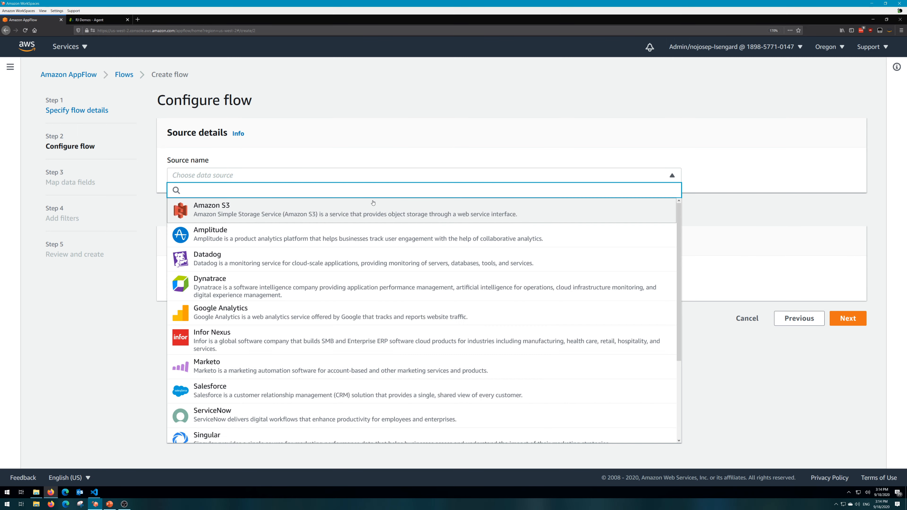
{"action": "scroll", "coordinate": [251, 216], "scroll_direction": "down", "scroll_amount": 3}
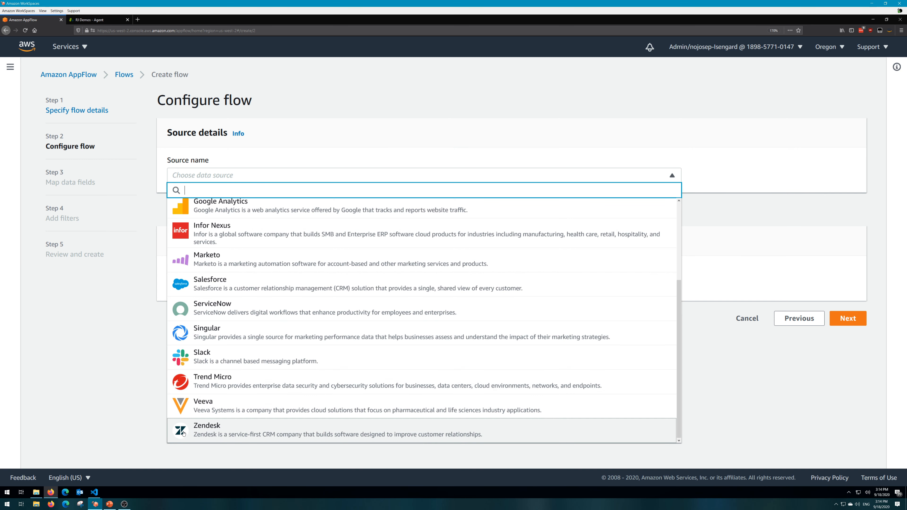
{"action": "key", "text": "Return"}
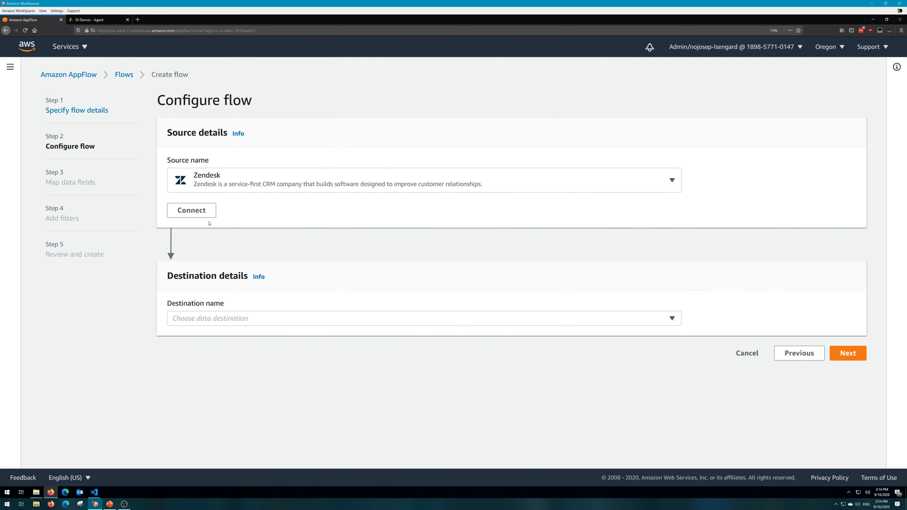
Begin a new Zendesk connection and set its account subdomain to d3v-rjdemos.
{"action": "left_click", "coordinate": [214, 214]}
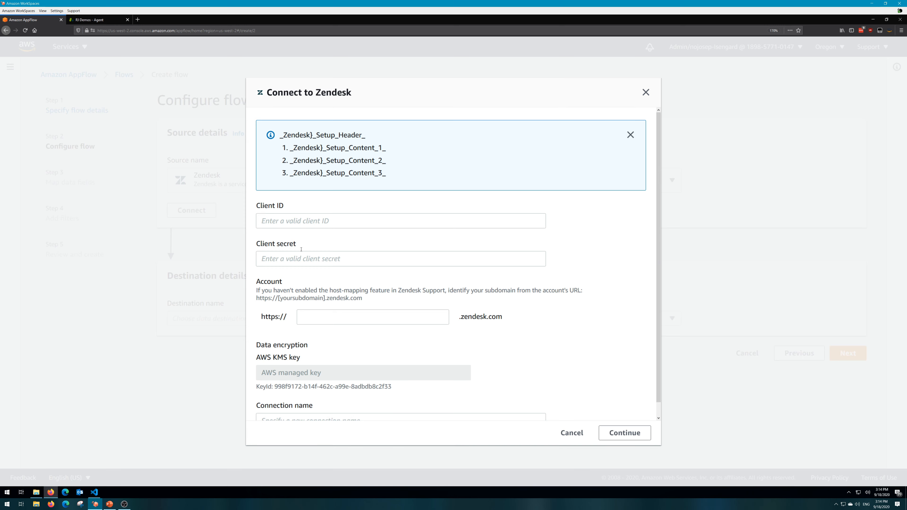
{"action": "left_click", "coordinate": [331, 313]}
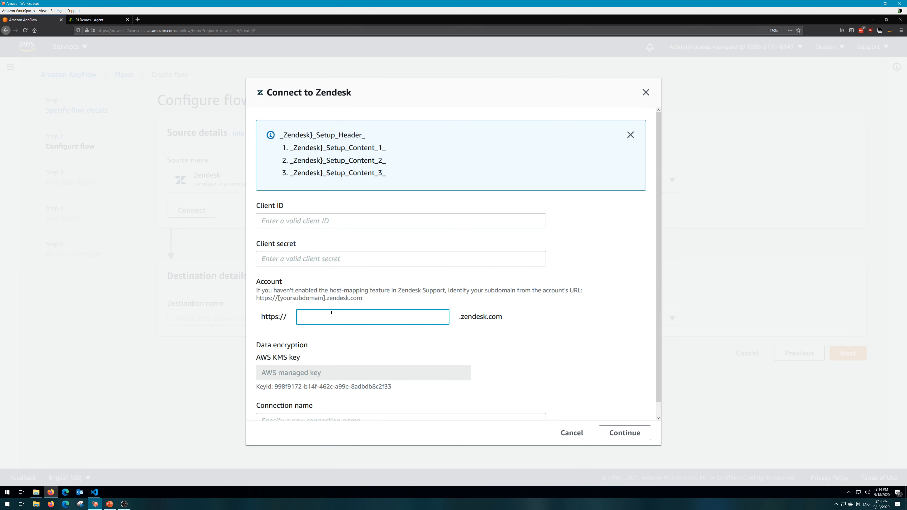
{"action": "type", "text": "d3v-rjdemos"}
Switch to Zendesk and start adding a new OAuth client in the API settings.
{"action": "left_click", "coordinate": [104, 23]}
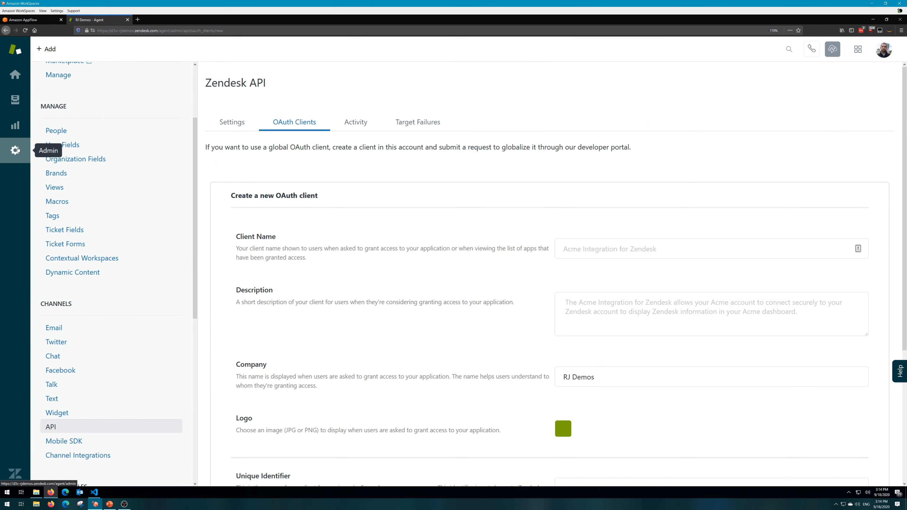
{"action": "scroll", "coordinate": [200, 170], "scroll_direction": "down", "scroll_amount": 2}
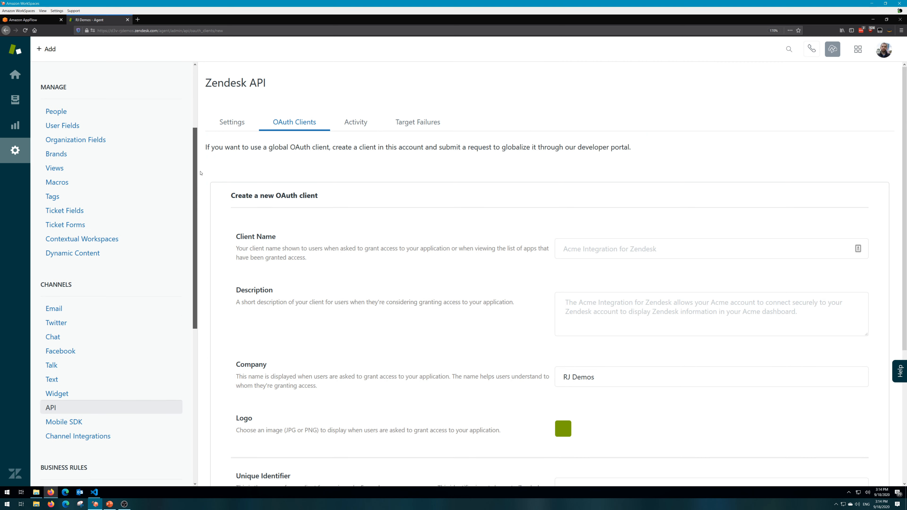
{"action": "left_click", "coordinate": [54, 378]}
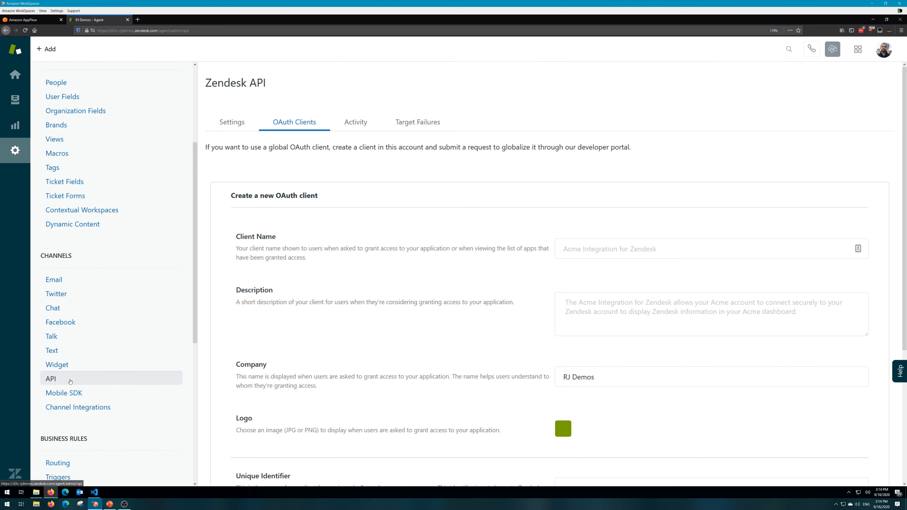
{"action": "left_click", "coordinate": [295, 122]}
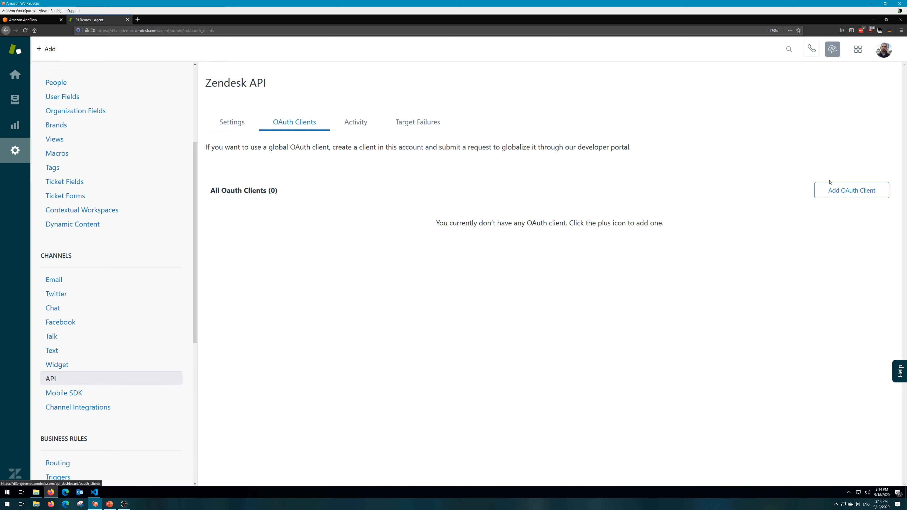
{"action": "left_click", "coordinate": [852, 190]}
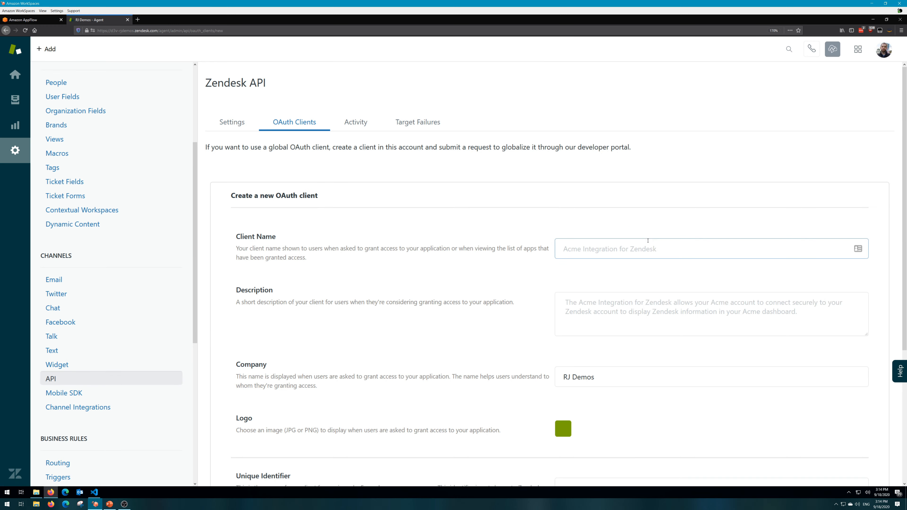
Name the OAuth client with the owner's first name followed by "-rjdemos-zendesk-to-s3".
{"action": "scroll", "coordinate": [613, 222], "scroll_direction": "down", "scroll_amount": 2}
{"action": "left_click", "coordinate": [615, 186]}
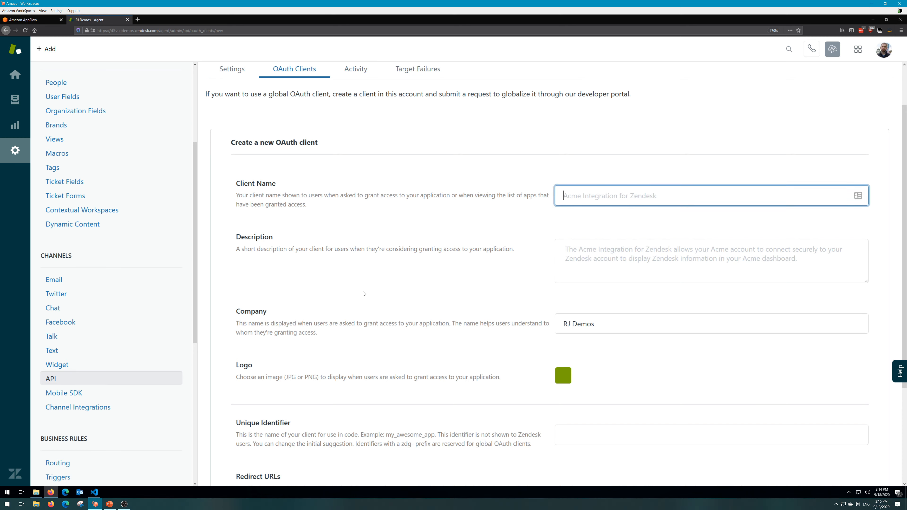
{"action": "left_click", "coordinate": [568, 195]}
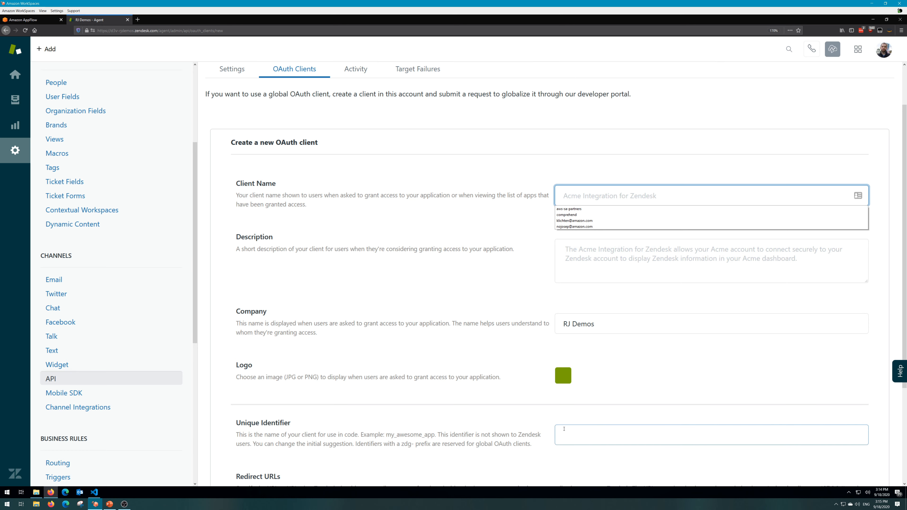
{"action": "left_click", "coordinate": [581, 193]}
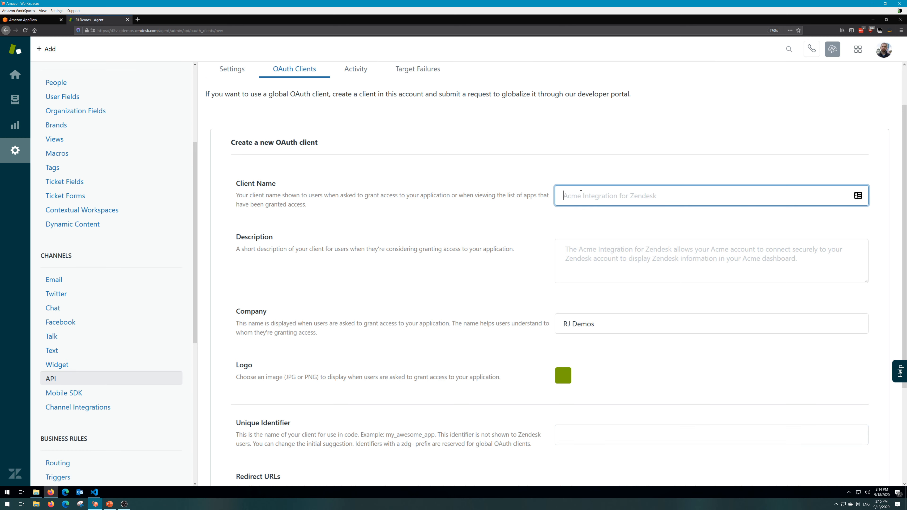
{"action": "type", "text": "norm"}
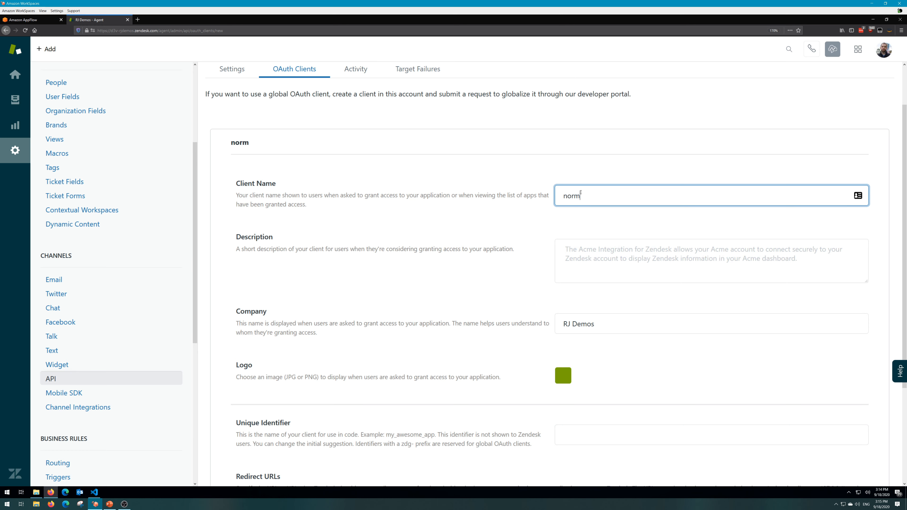
{"action": "type", "text": "an-rjdemos-zendesk"}
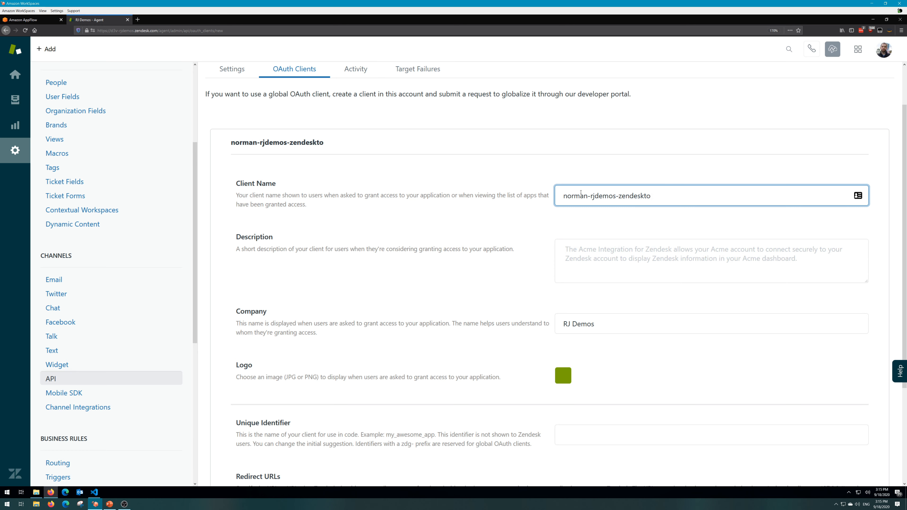
{"action": "type", "text": "-to-s3"}
Copy the OAuth client's name into its unique identifier.
{"action": "key", "text": "ctrl+a"}
{"action": "key", "text": "ctrl+c"}
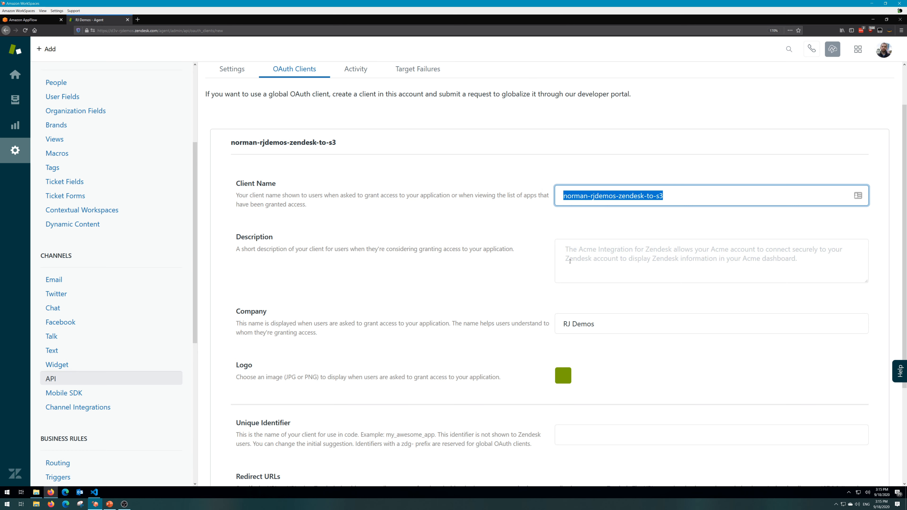
{"action": "left_click", "coordinate": [582, 439]}
{"action": "key", "text": "ctrl+v"}
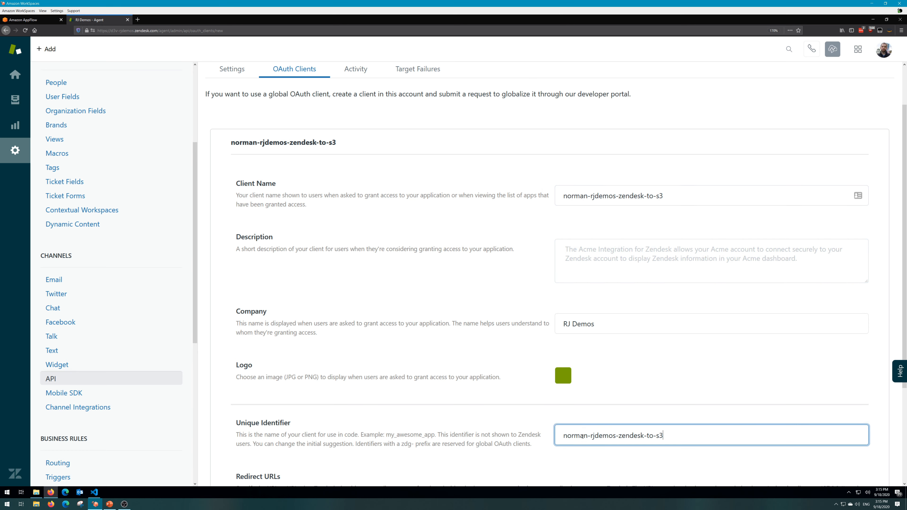
{"action": "left_click", "coordinate": [588, 251]}
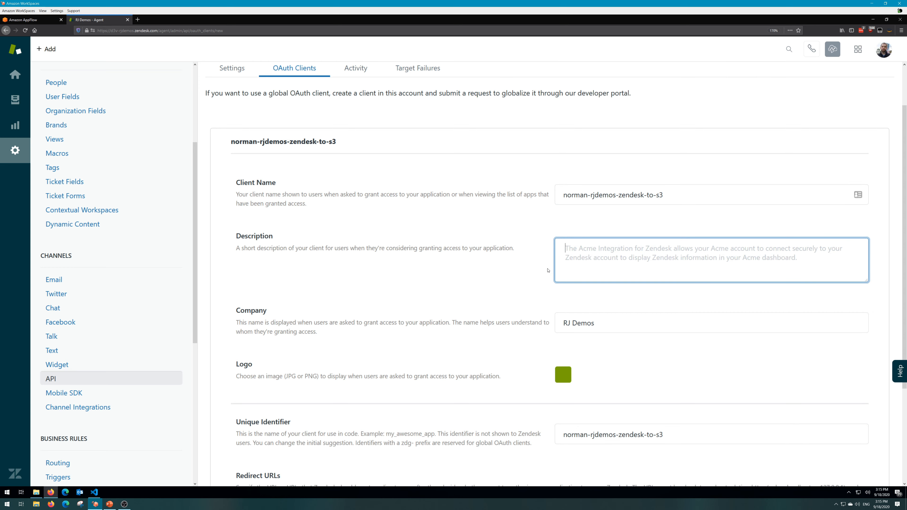
{"action": "scroll", "coordinate": [572, 250], "scroll_direction": "down", "scroll_amount": 3}
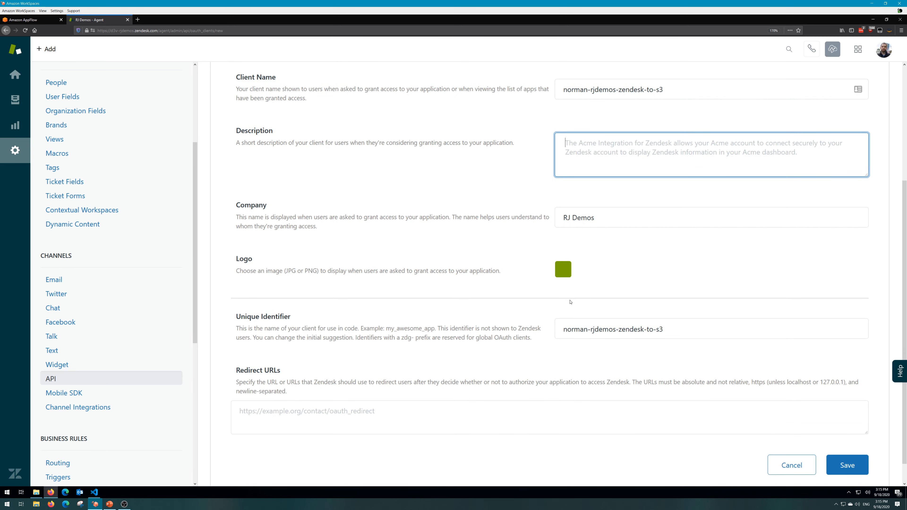
{"action": "scroll", "coordinate": [570, 302], "scroll_direction": "down", "scroll_amount": 1}
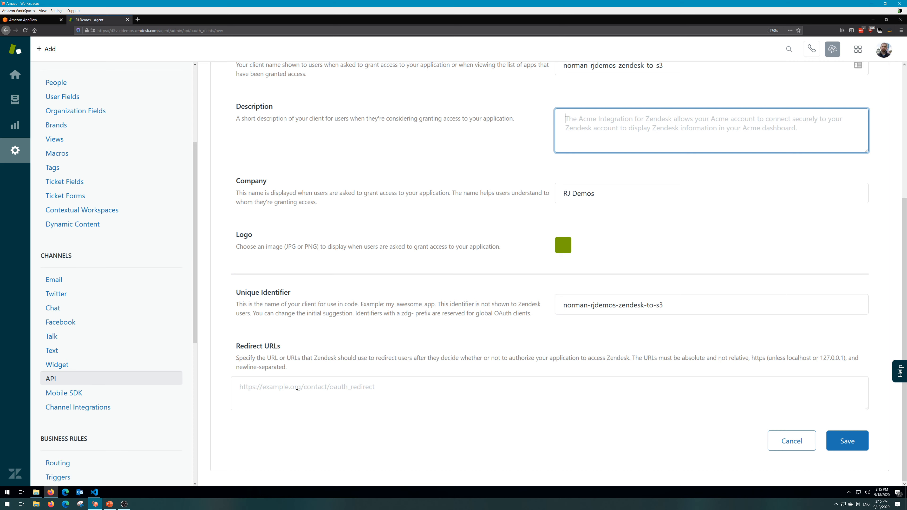
{"action": "left_click", "coordinate": [298, 388]}
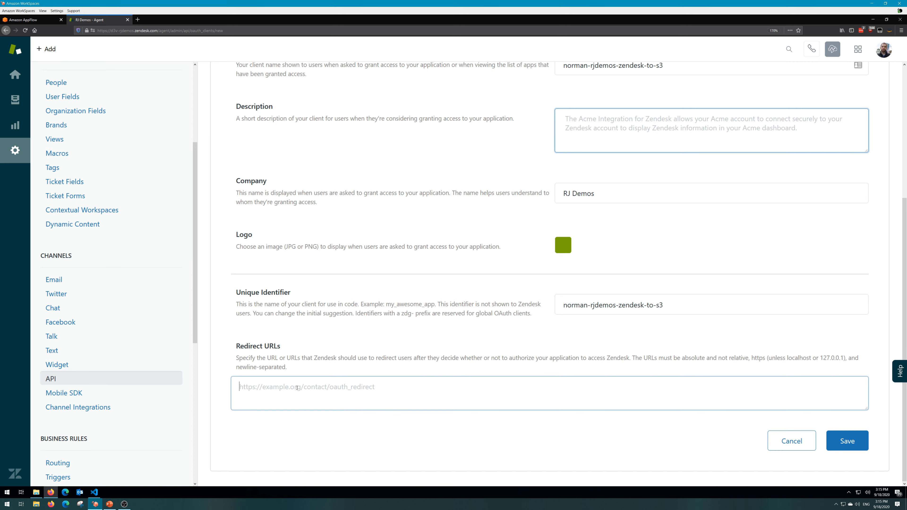
{"action": "left_click", "coordinate": [94, 493]}
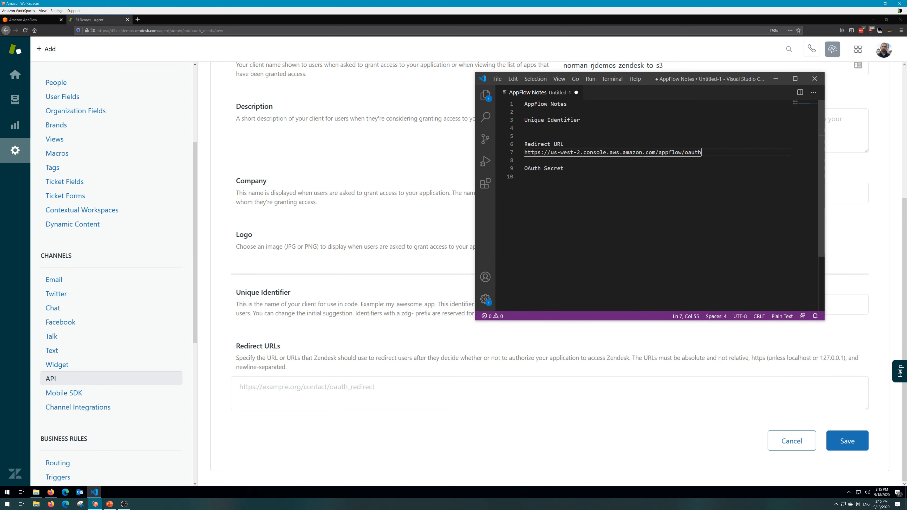
{"action": "left_click_drag", "start_coordinate": [701, 153], "coordinate": [525, 152]}
{"action": "key", "text": "ctrl+c"}
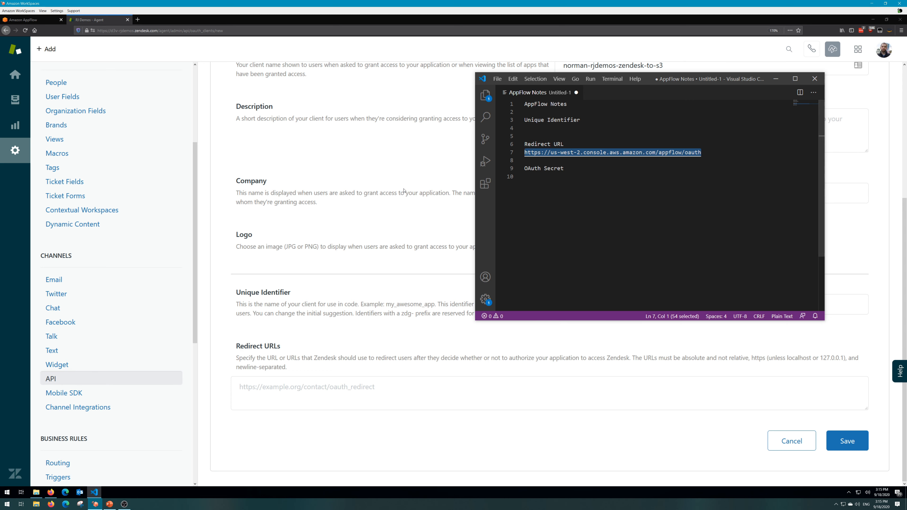
{"action": "key", "text": "alt+Tab"}
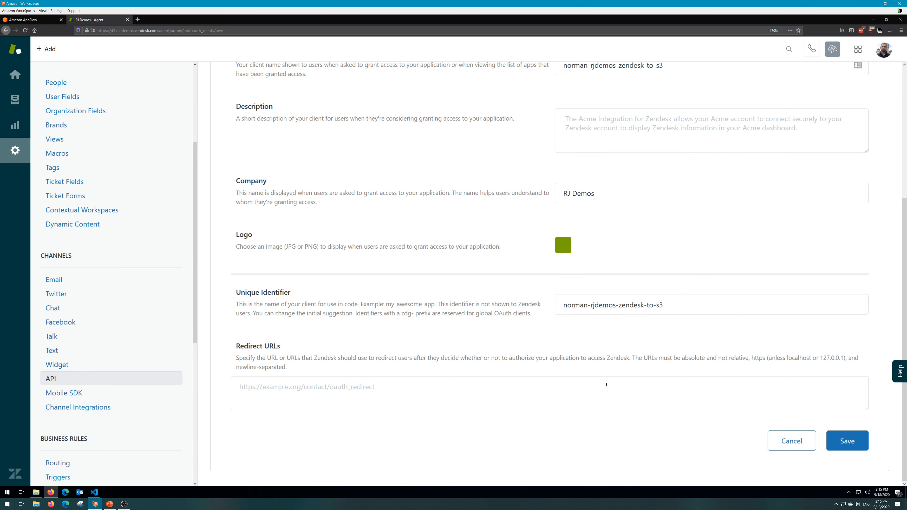
{"action": "left_click", "coordinate": [457, 400]}
{"action": "key", "text": "ctrl+v"}
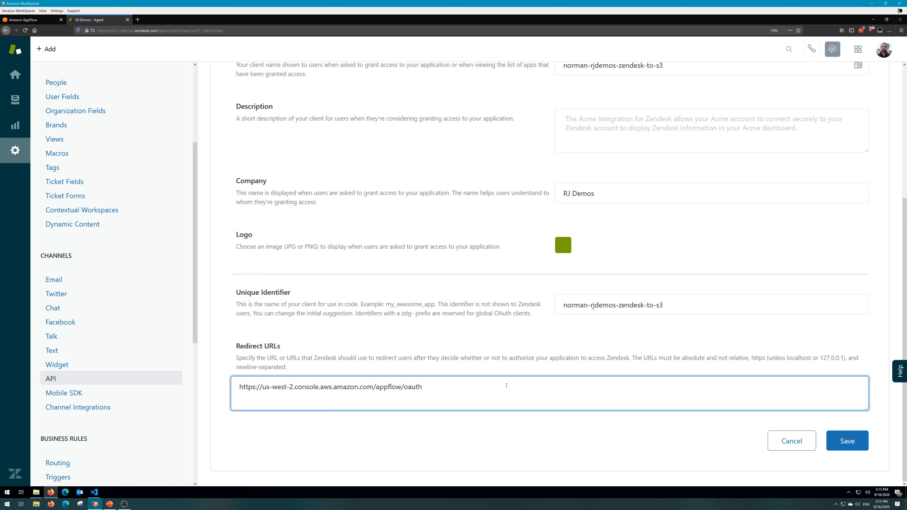
Save the OAuth client, storing its generated secret under OAuth Secret in the Visual Studio Code notes.
{"action": "left_click", "coordinate": [852, 444]}
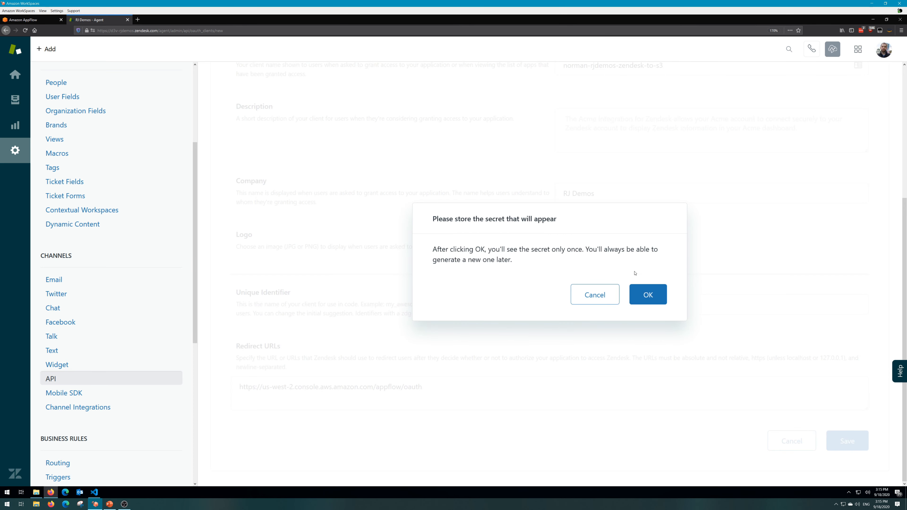
{"action": "left_click", "coordinate": [647, 295]}
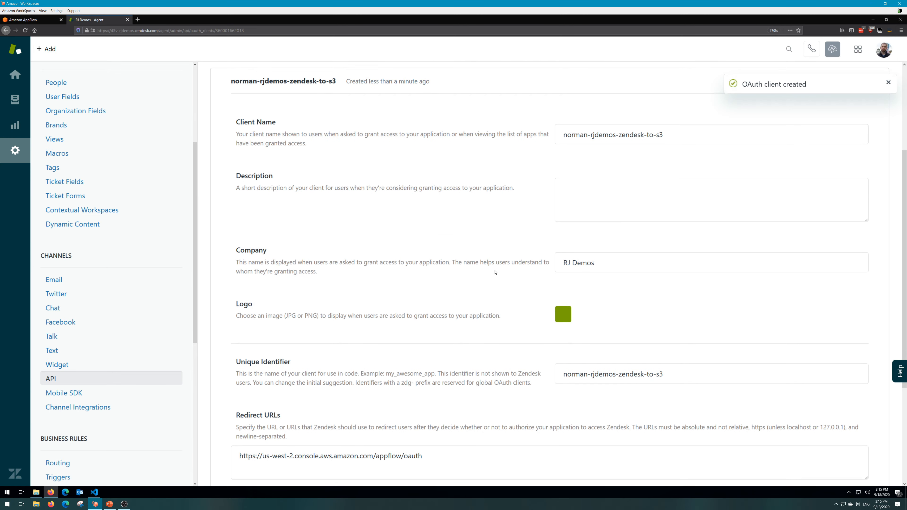
{"action": "scroll", "coordinate": [495, 272], "scroll_direction": "down", "scroll_amount": 5}
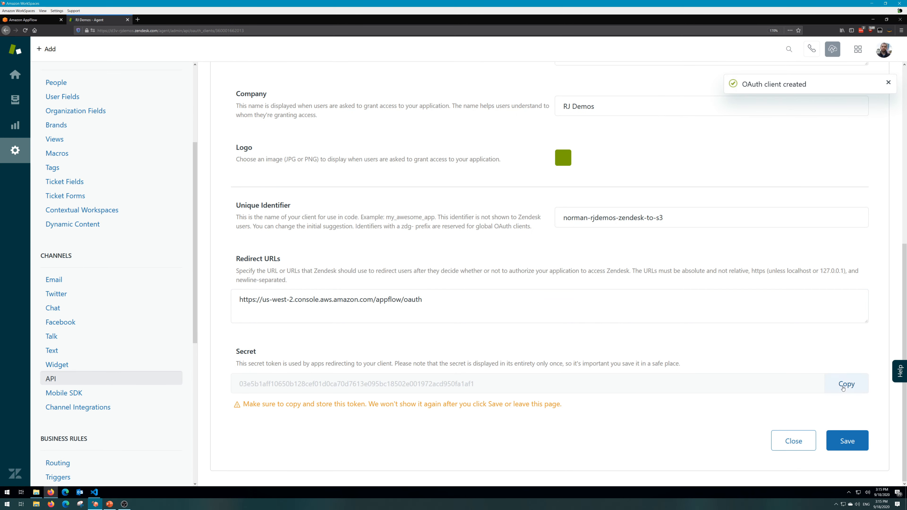
{"action": "left_click", "coordinate": [842, 388]}
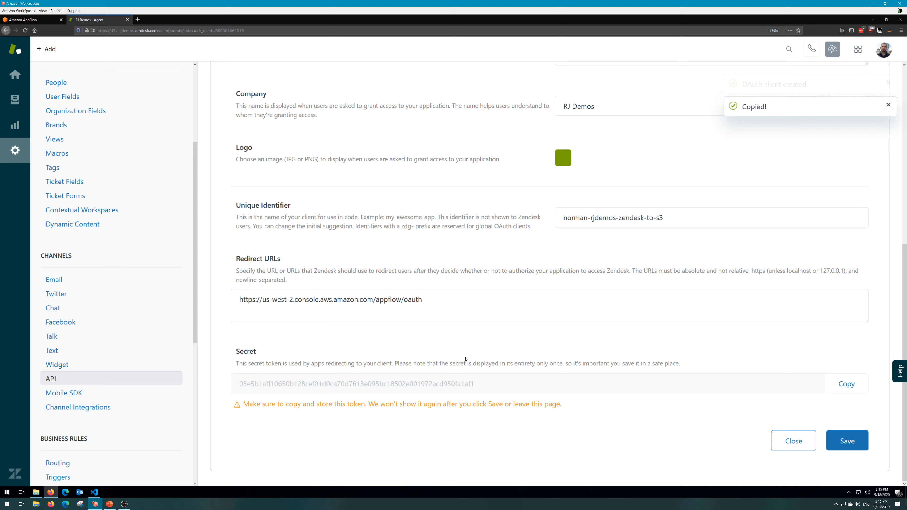
{"action": "left_click", "coordinate": [94, 492]}
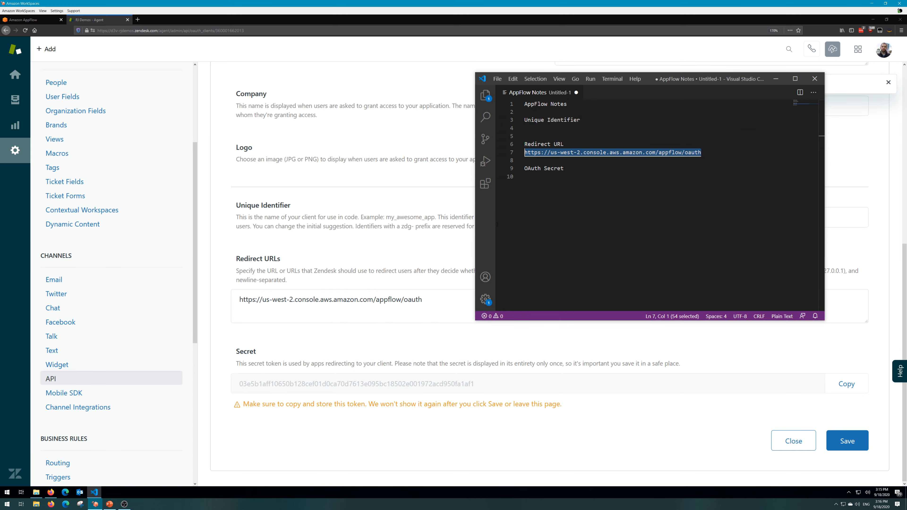
{"action": "left_click", "coordinate": [543, 175]}
{"action": "key", "text": "ctrl+v"}
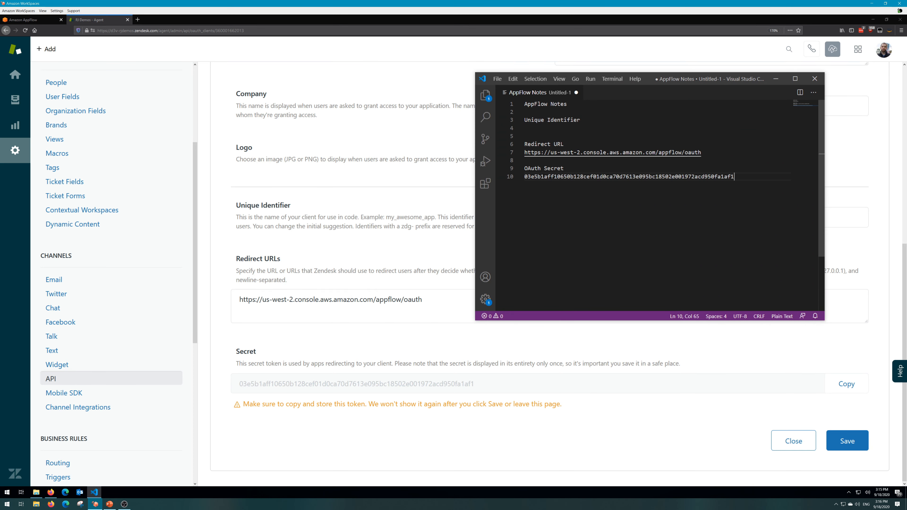
{"action": "left_click", "coordinate": [884, 453]}
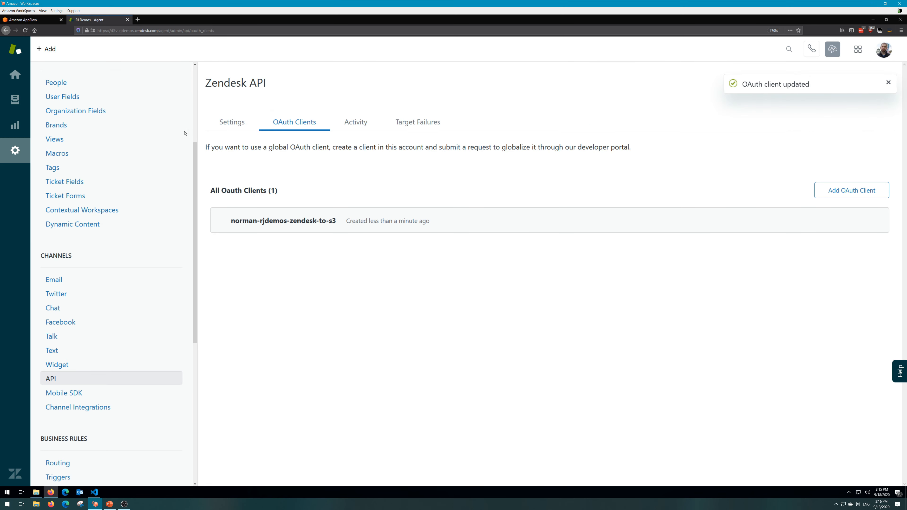
Switch to Amazon AppFlow and paste the copied client secret into the Zendesk connection's name.
{"action": "left_click", "coordinate": [23, 19]}
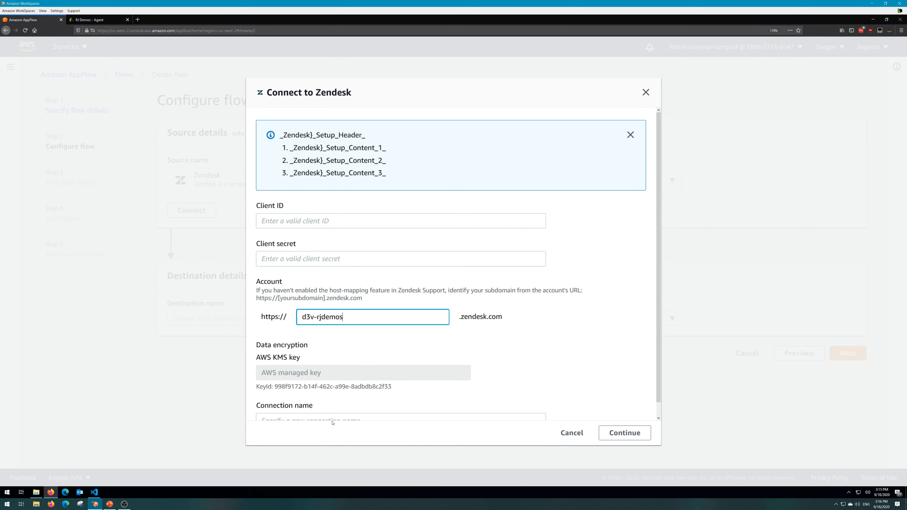
{"action": "left_click", "coordinate": [333, 416]}
{"action": "key", "text": "ctrl+v"}
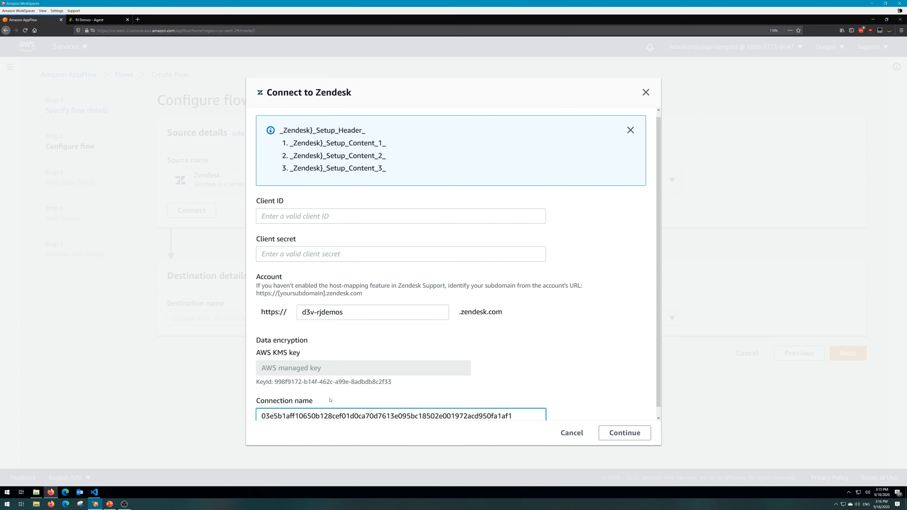
Open the OAuth client's details in Zendesk and paste the copied client secret into the AppFlow connection's client ID.
{"action": "key", "text": "ctrl+Tab"}
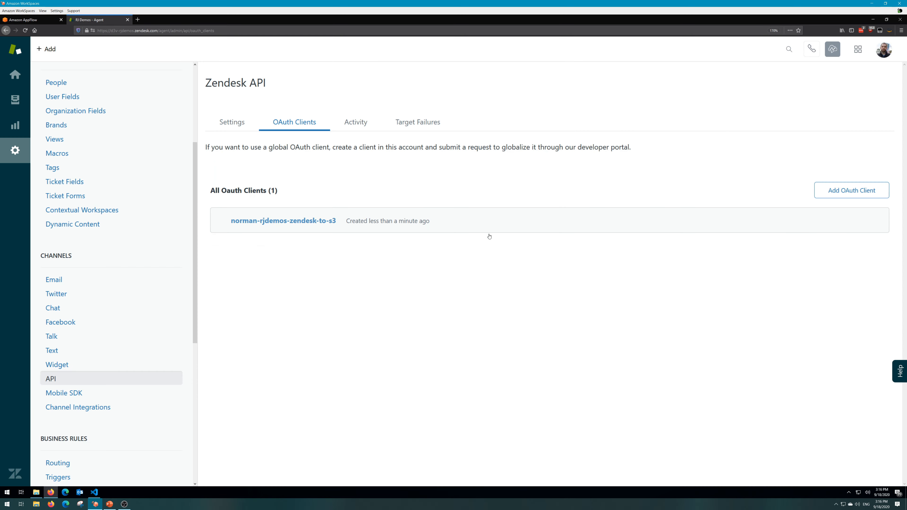
{"action": "left_click_drag", "start_coordinate": [340, 221], "coordinate": [232, 222]}
{"action": "left_click", "coordinate": [232, 222]}
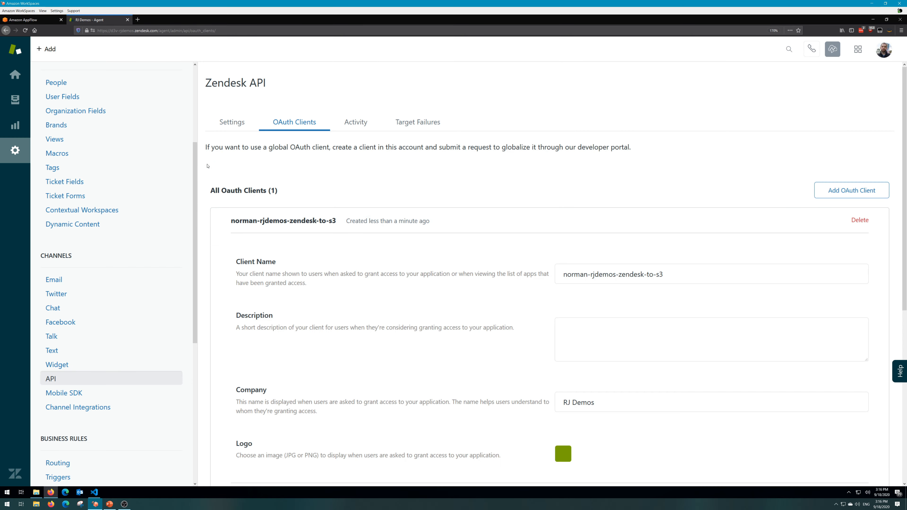
{"action": "key", "text": "ctrl+shift+Tab"}
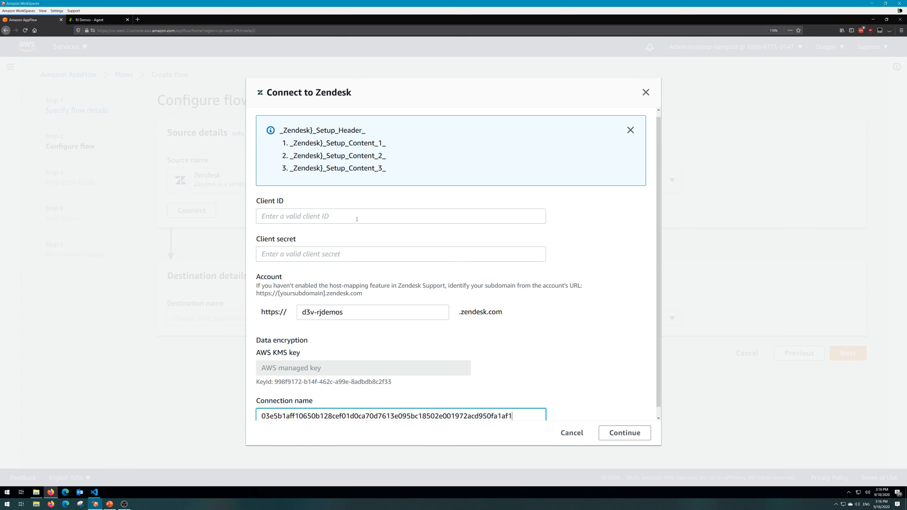
{"action": "left_click", "coordinate": [356, 219]}
{"action": "key", "text": "ctrl+v"}
{"action": "left_click", "coordinate": [363, 248]}
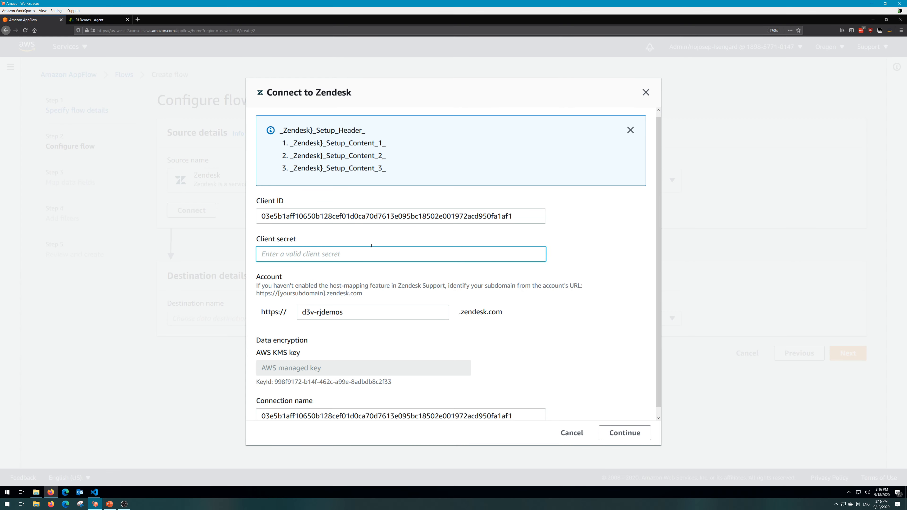
Replace the AppFlow connection name with the OAuth client's name copied from Zendesk.
{"action": "left_click", "coordinate": [96, 20]}
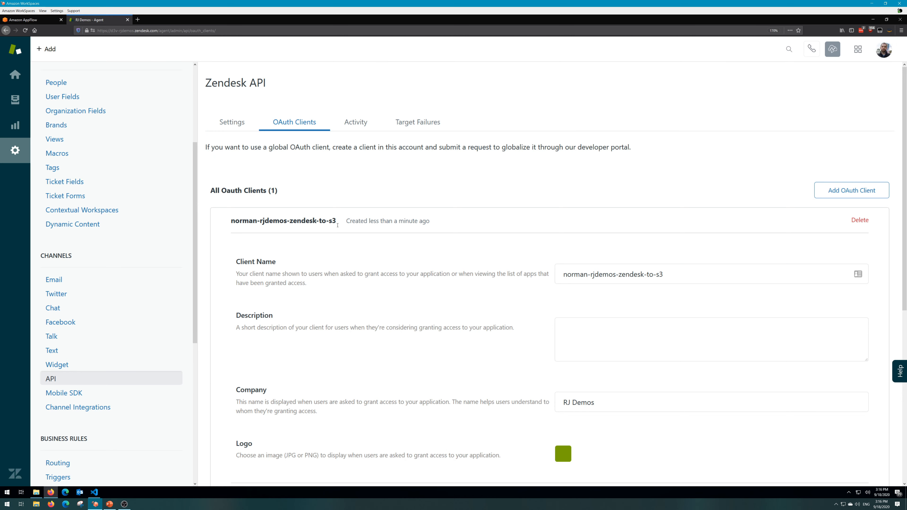
{"action": "left_click_drag", "start_coordinate": [556, 268], "coordinate": [534, 269]}
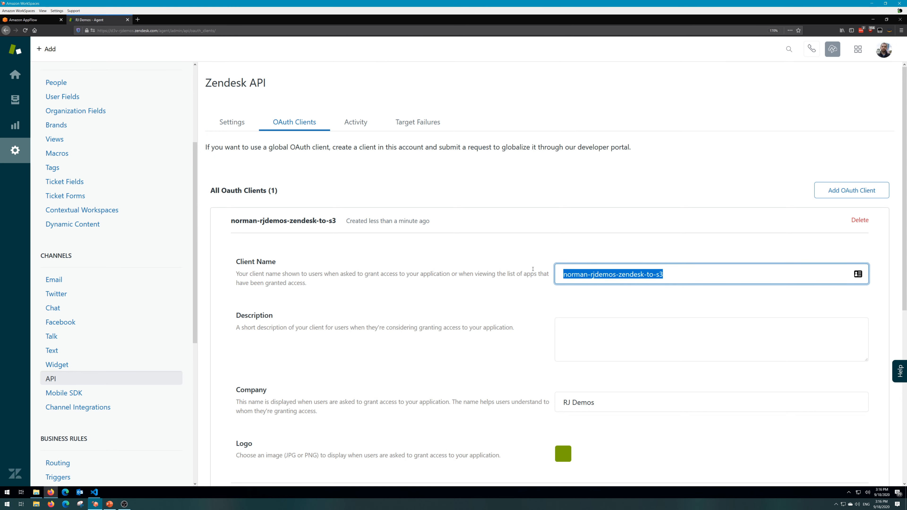
{"action": "left_click", "coordinate": [45, 20]}
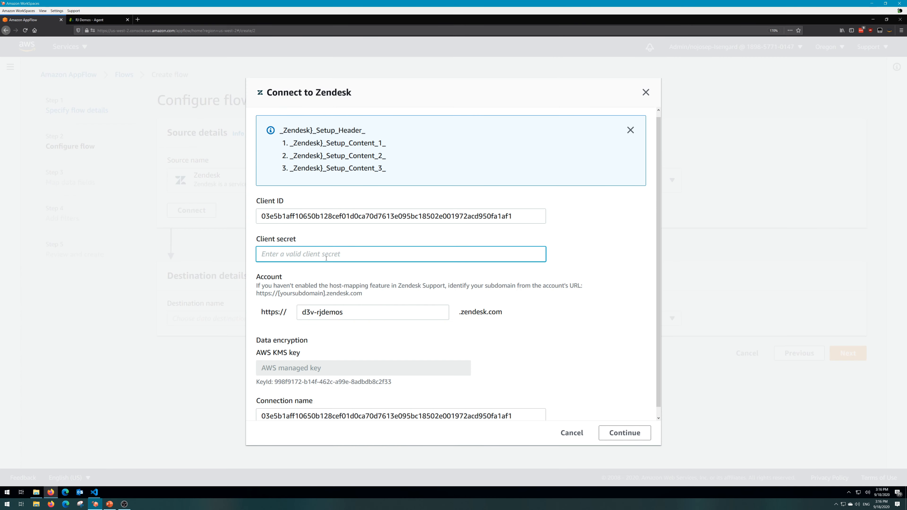
{"action": "left_click_drag", "start_coordinate": [525, 218], "coordinate": [199, 197]}
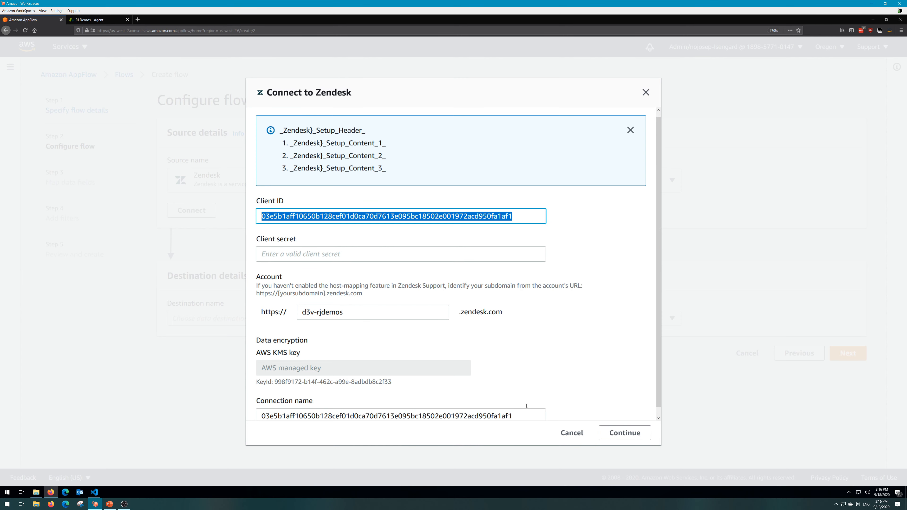
{"action": "left_click_drag", "start_coordinate": [521, 416], "coordinate": [187, 415]}
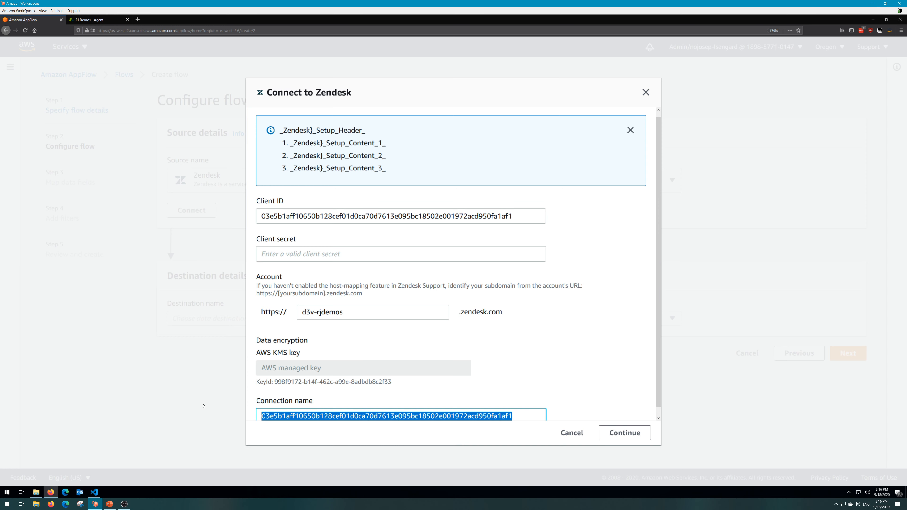
{"action": "key", "text": "ctrl+v"}
Copy the secret from the client ID into the connection's client secret.
{"action": "left_click_drag", "start_coordinate": [313, 215], "coordinate": [221, 198]}
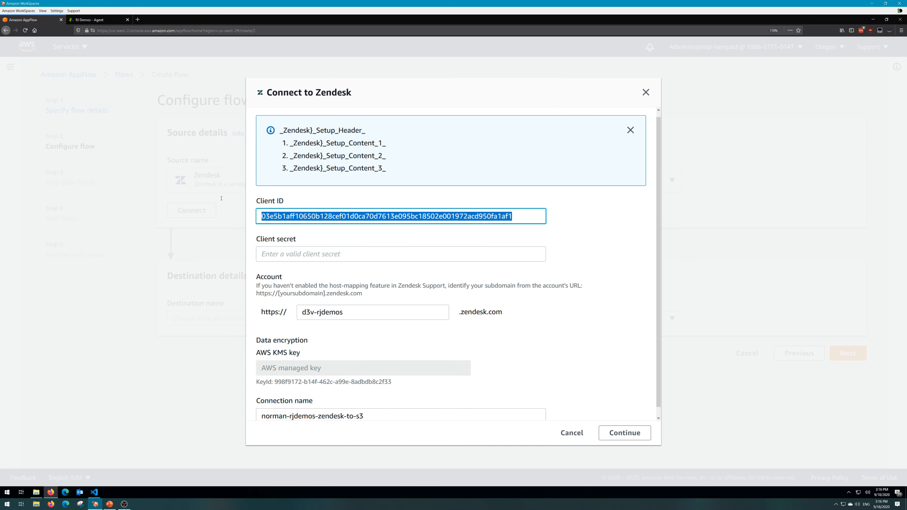
{"action": "left_click", "coordinate": [276, 255]}
{"action": "key", "text": "ctrl+v"}
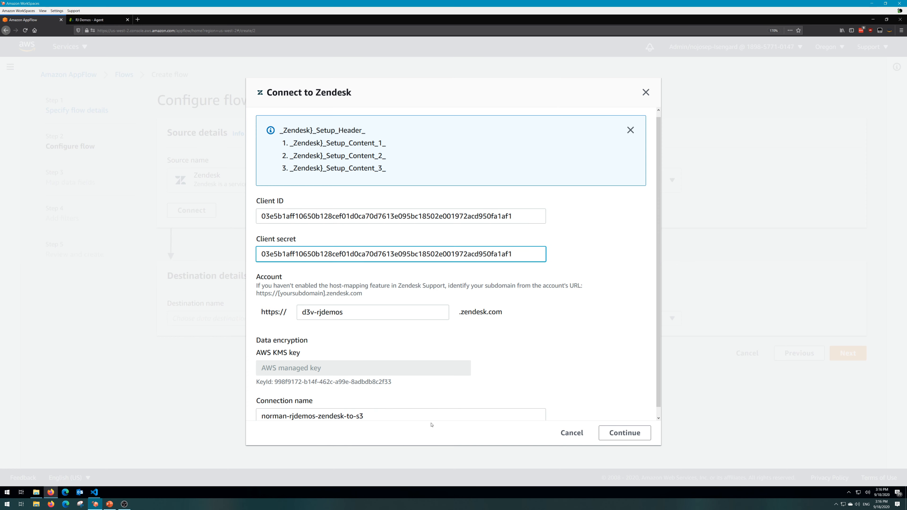
Replace the client ID with a copy of the connection name.
{"action": "left_click_drag", "start_coordinate": [401, 412], "coordinate": [215, 401]}
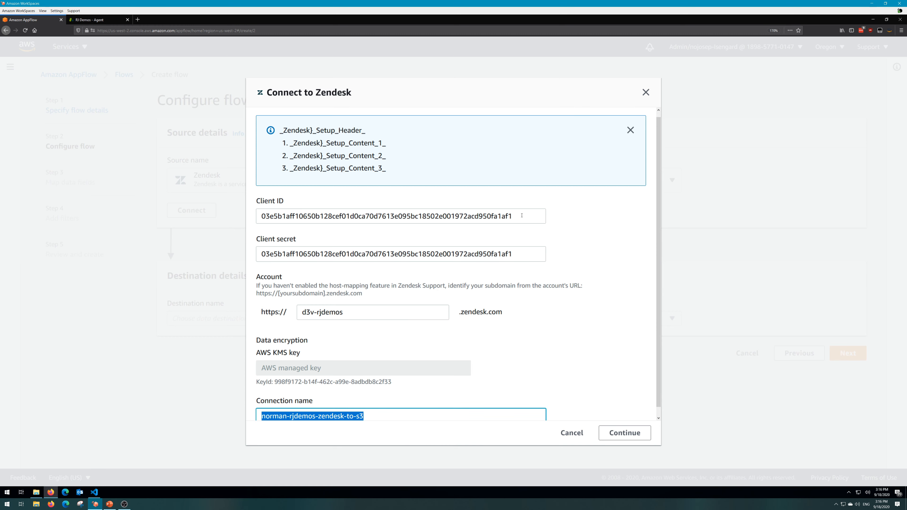
{"action": "key", "text": "ctrl+c"}
{"action": "left_click_drag", "start_coordinate": [521, 215], "coordinate": [149, 212]}
{"action": "key", "text": "ctrl+v"}
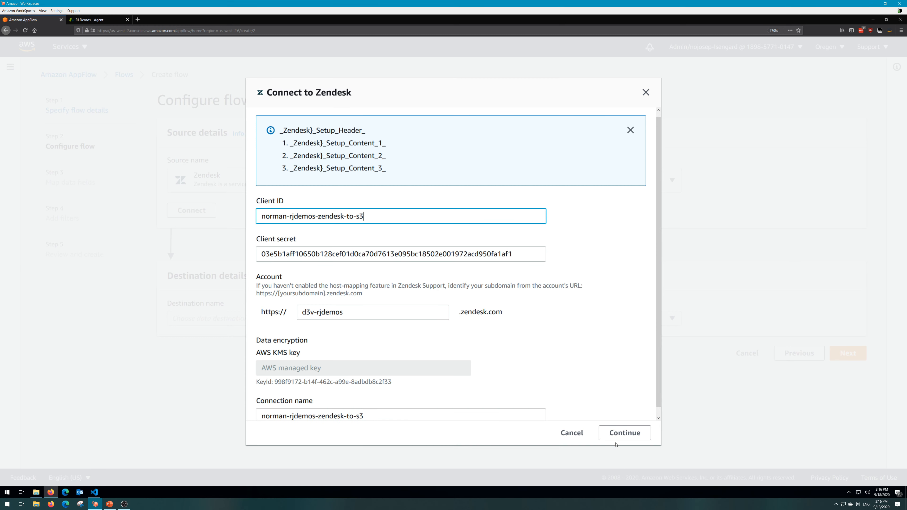
Submit the Zendesk connection details and allow the OAuth client to access the Zendesk account.
{"action": "scroll", "coordinate": [636, 434], "scroll_direction": "down", "scroll_amount": 1}
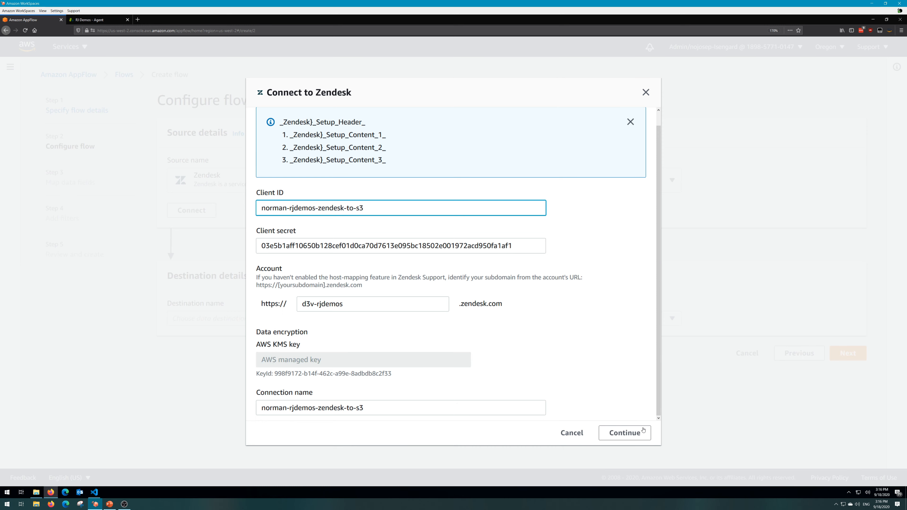
{"action": "left_click", "coordinate": [632, 436]}
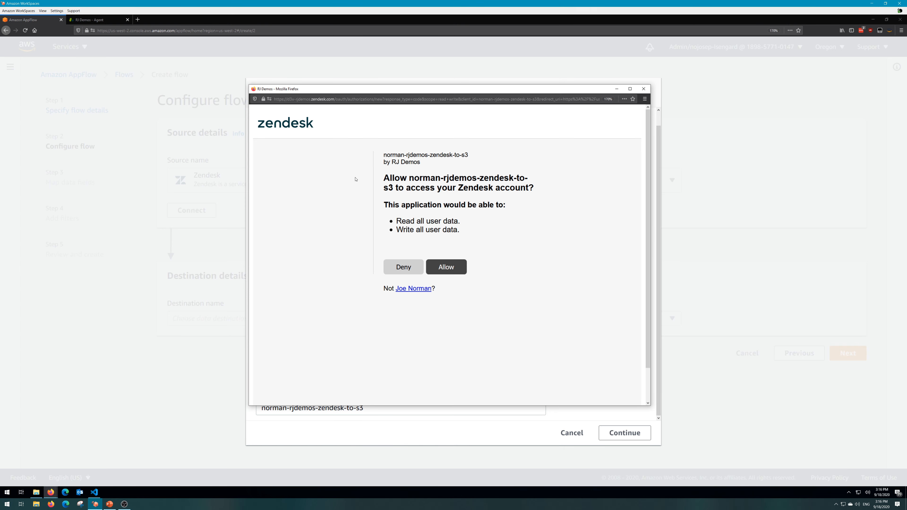
{"action": "left_click", "coordinate": [449, 271]}
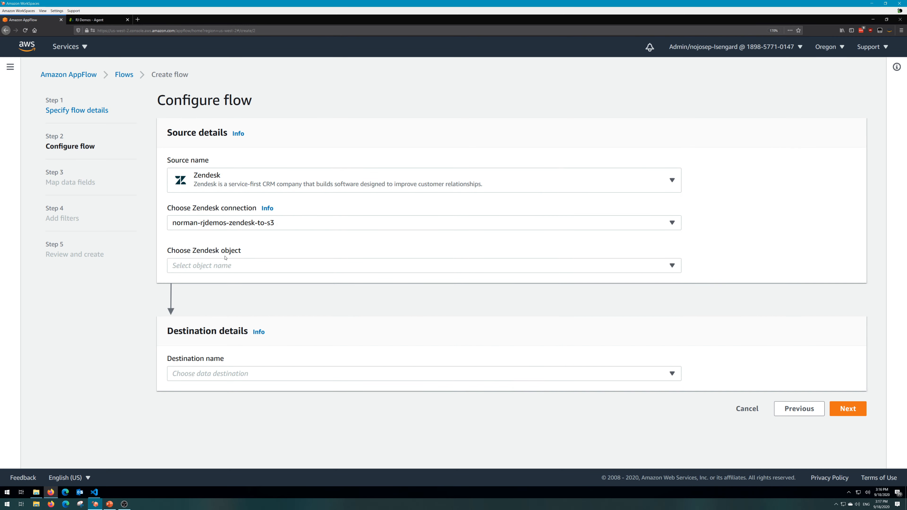
Choose Ticket as the Zendesk object for the flow's source.
{"action": "left_click", "coordinate": [670, 269]}
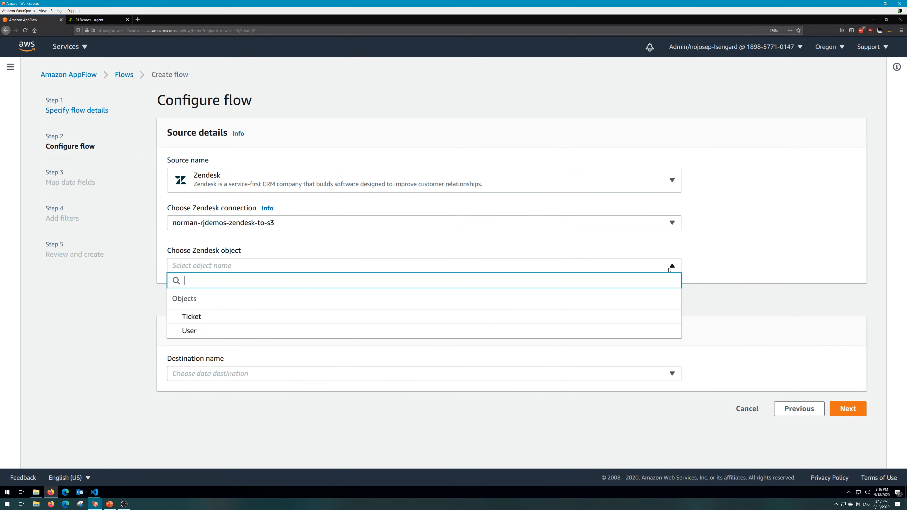
{"action": "left_click", "coordinate": [188, 322]}
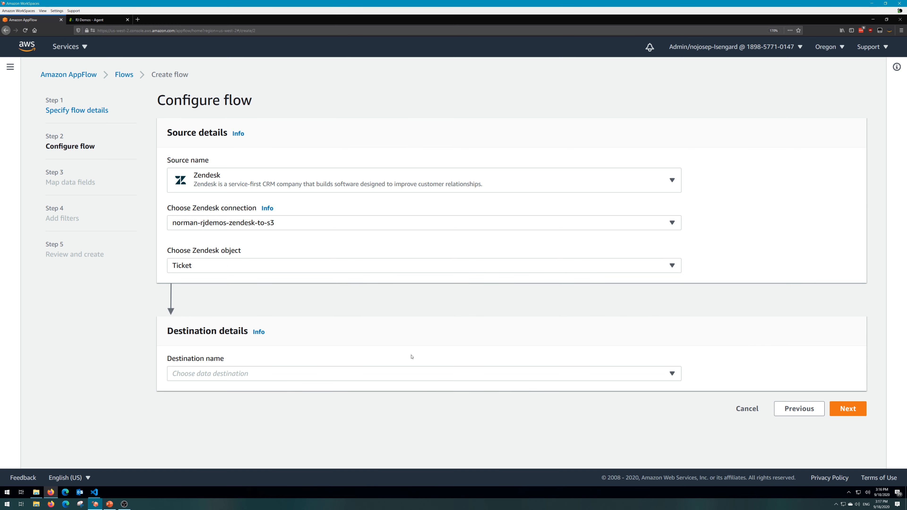
Set Amazon S3 as the flow's destination and choose the bucket appflow-zendesk-norman.
{"action": "left_click", "coordinate": [657, 377]}
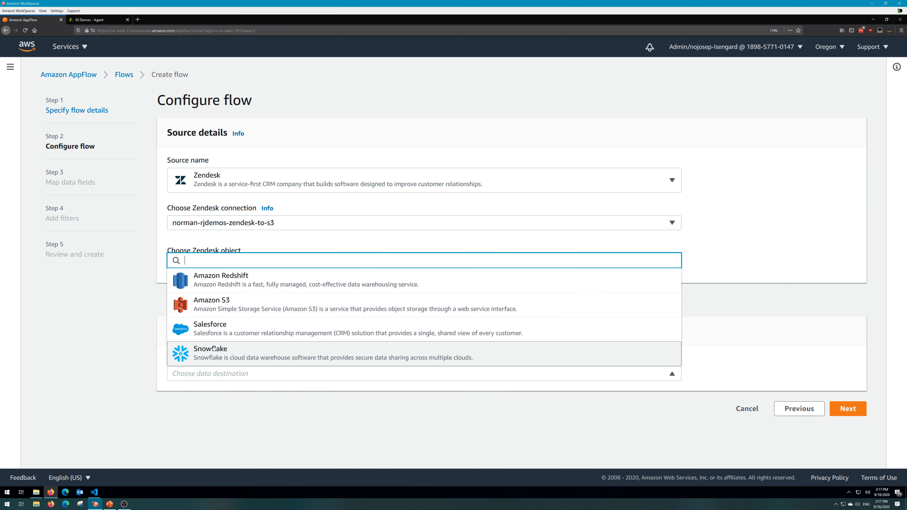
{"action": "left_click", "coordinate": [211, 312]}
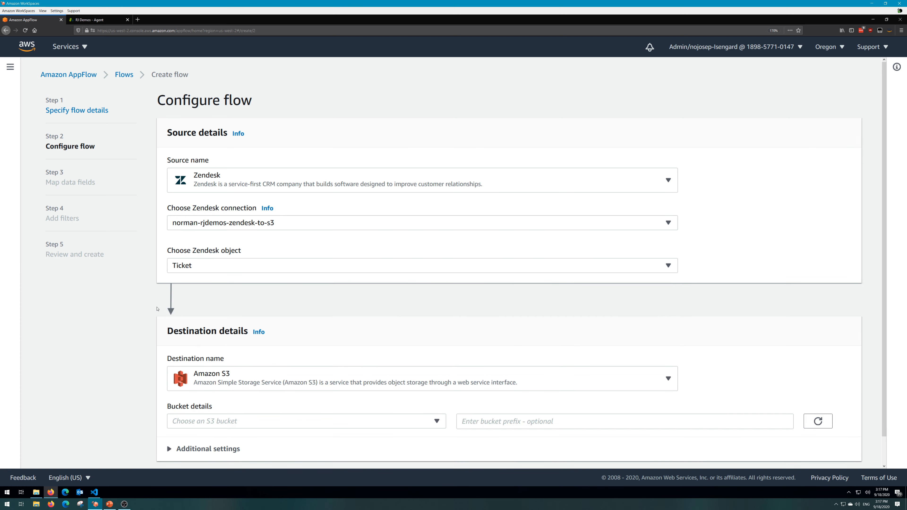
{"action": "scroll", "coordinate": [146, 310], "scroll_direction": "down", "scroll_amount": 2}
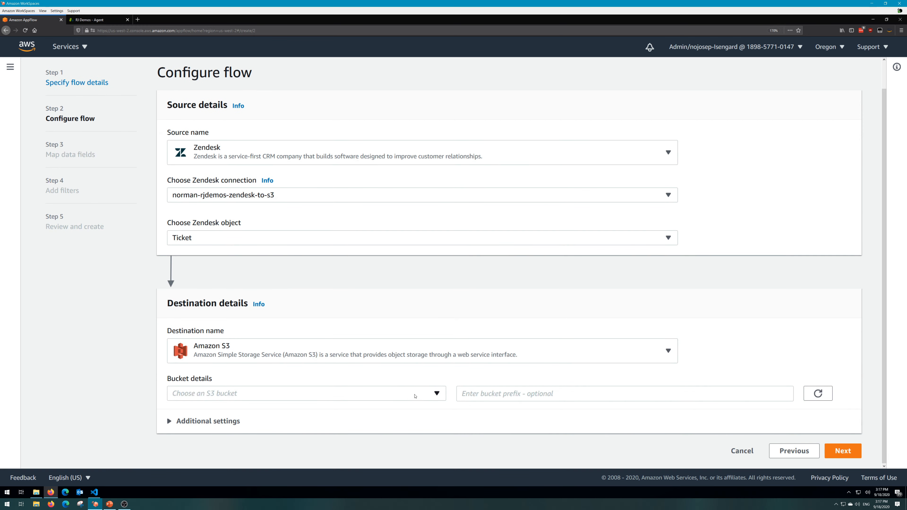
{"action": "left_click", "coordinate": [416, 401]}
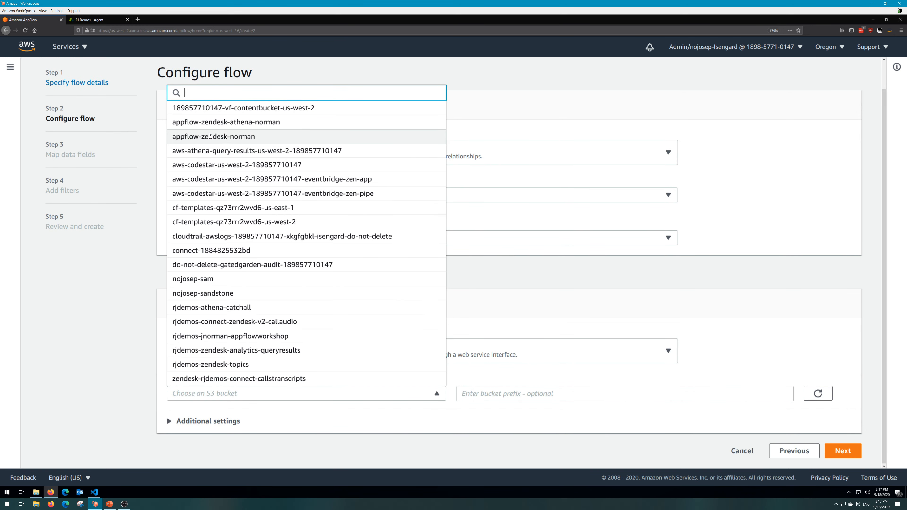
{"action": "left_click", "coordinate": [210, 136]}
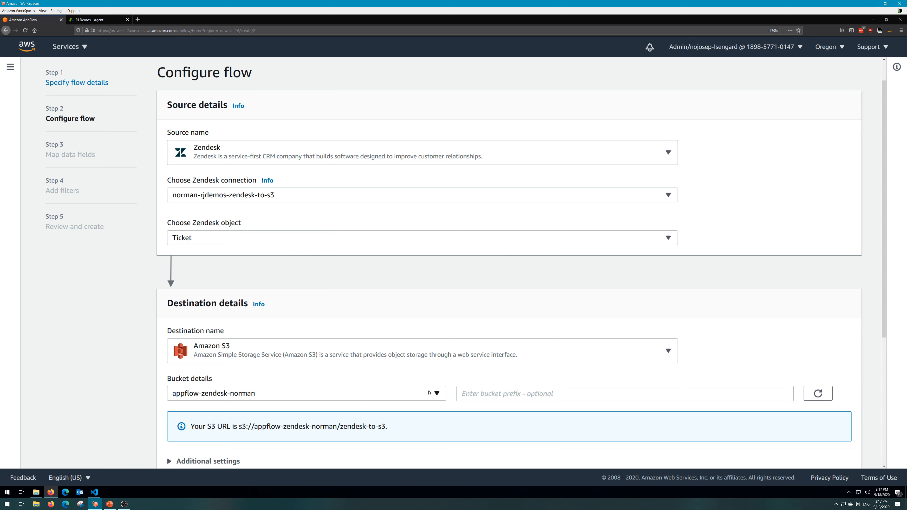
Examine the S3 destination's additional settings for data format, data transfer, filename and folder structure preferences.
{"action": "scroll", "coordinate": [509, 282], "scroll_direction": "down", "scroll_amount": 4}
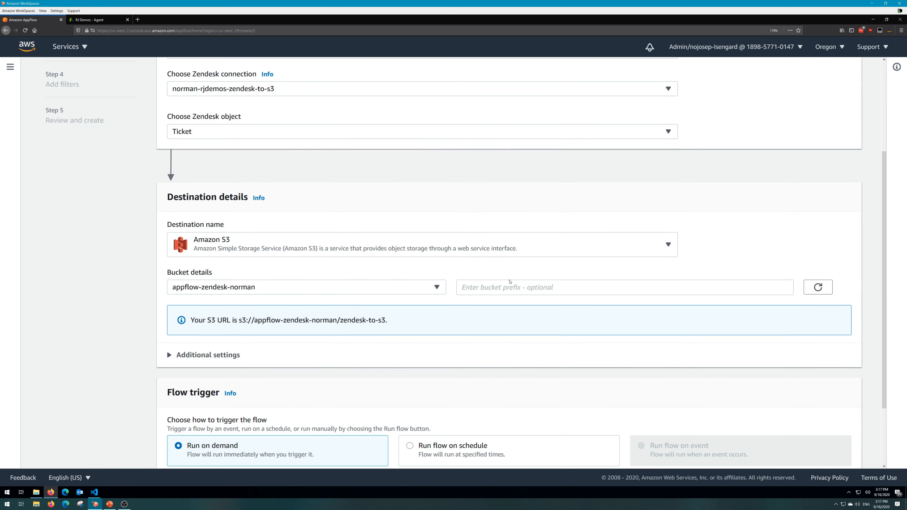
{"action": "left_click", "coordinate": [493, 287]}
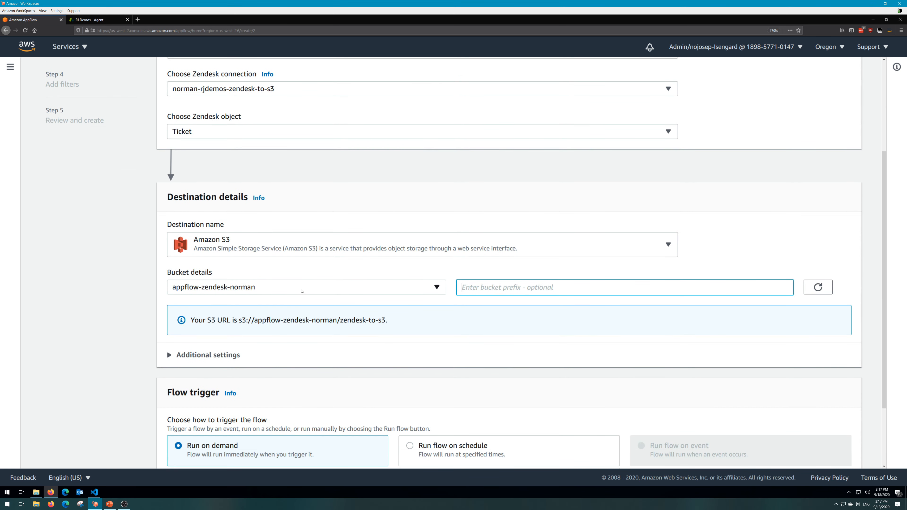
{"action": "scroll", "coordinate": [181, 303], "scroll_direction": "down", "scroll_amount": 1}
{"action": "scroll", "coordinate": [181, 303], "scroll_direction": "down", "scroll_amount": 3}
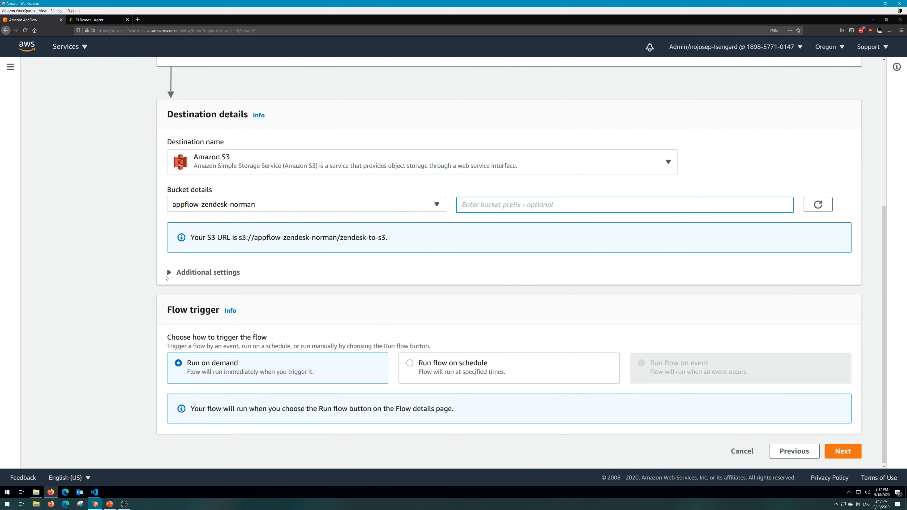
{"action": "left_click", "coordinate": [171, 274]}
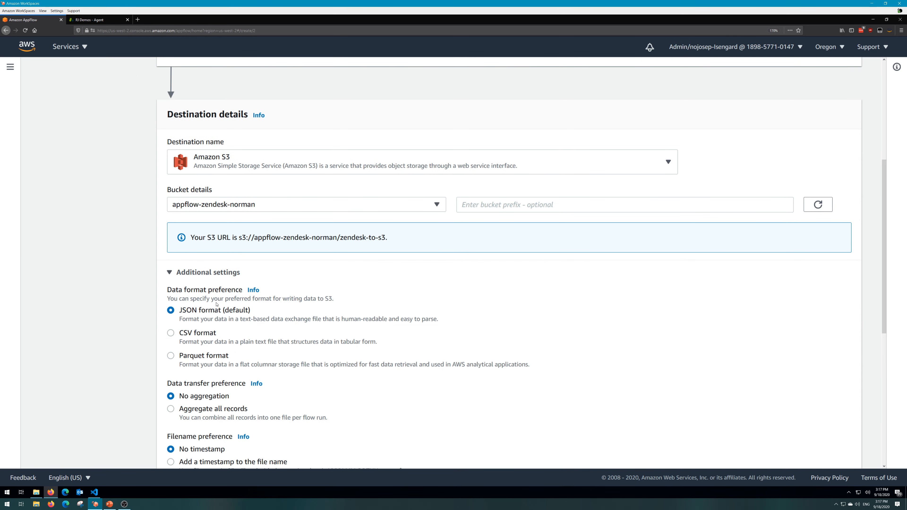
{"action": "scroll", "coordinate": [215, 303], "scroll_direction": "down", "scroll_amount": 5}
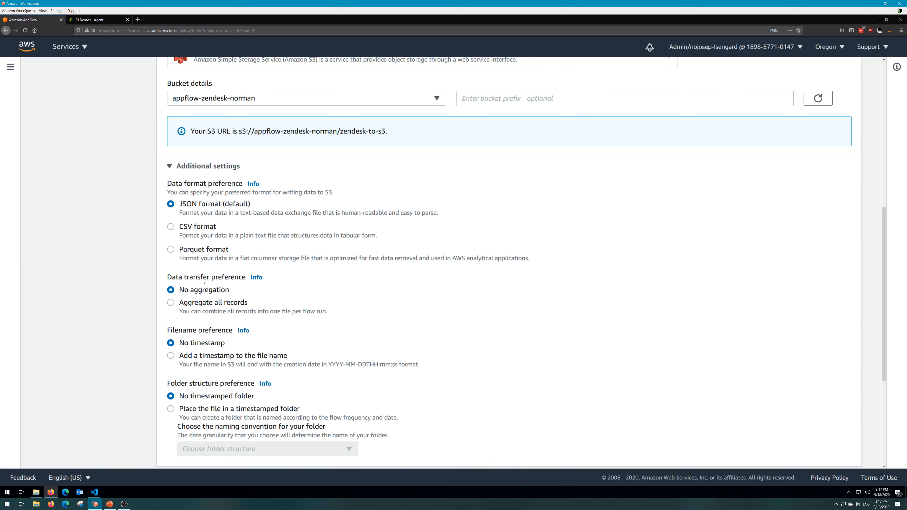
{"action": "scroll", "coordinate": [203, 281], "scroll_direction": "down", "scroll_amount": 3}
{"action": "scroll", "coordinate": [248, 232], "scroll_direction": "up", "scroll_amount": 7}
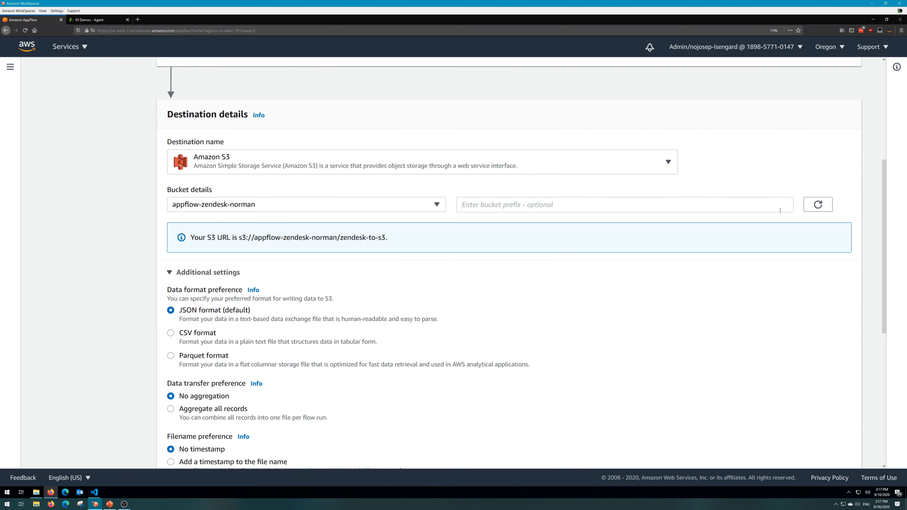
{"action": "left_click", "coordinate": [171, 273]}
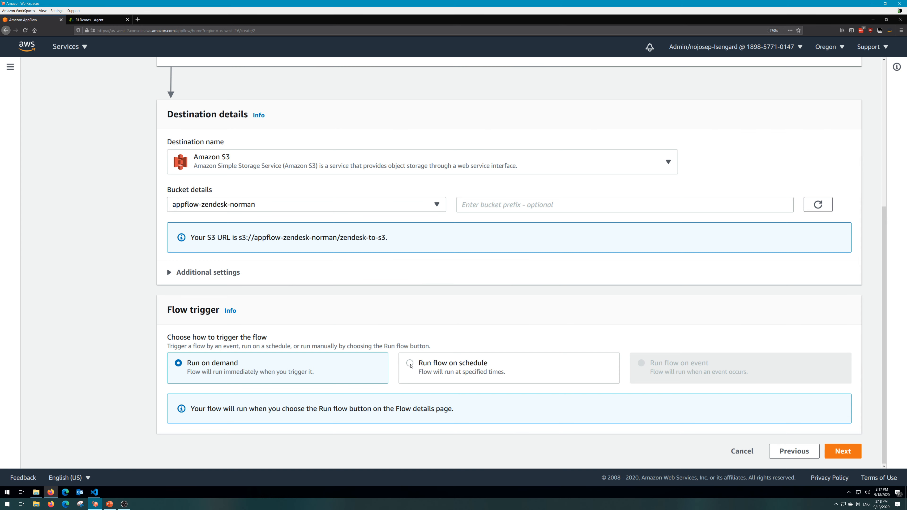
Try the schedule trigger for the flow and examine its repeat intervals.
{"action": "left_click", "coordinate": [410, 363]}
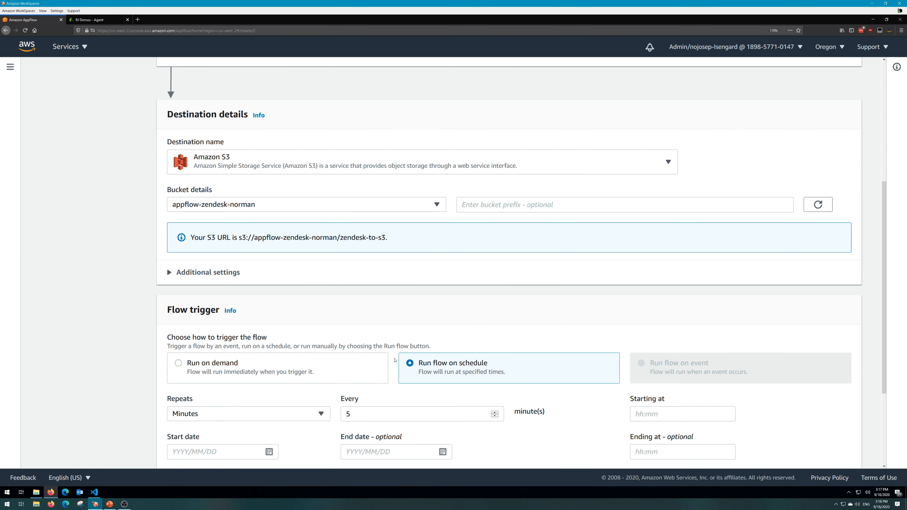
{"action": "scroll", "coordinate": [324, 353], "scroll_direction": "down", "scroll_amount": 2}
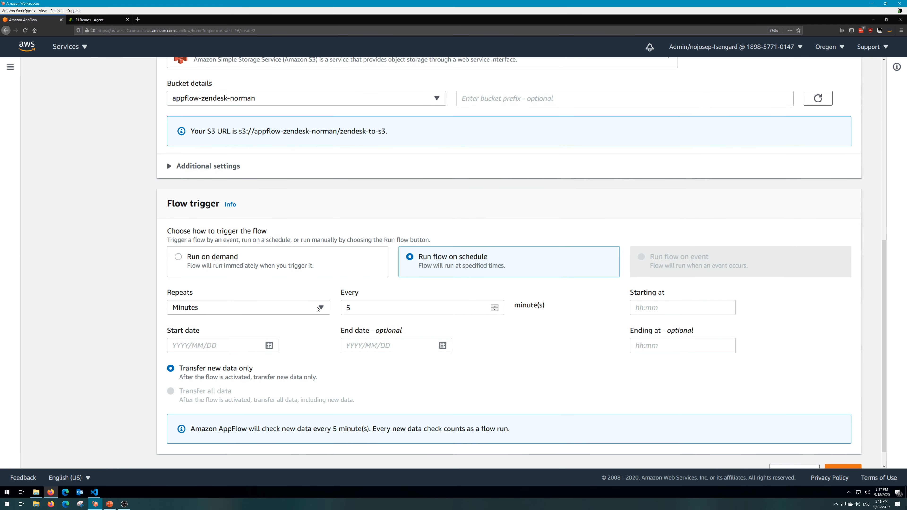
{"action": "left_click", "coordinate": [321, 308]}
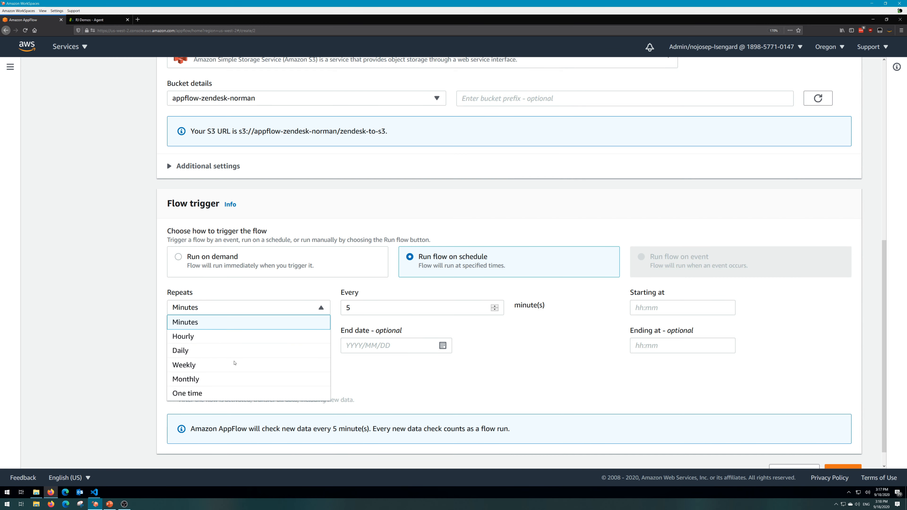
{"action": "left_click", "coordinate": [448, 324]}
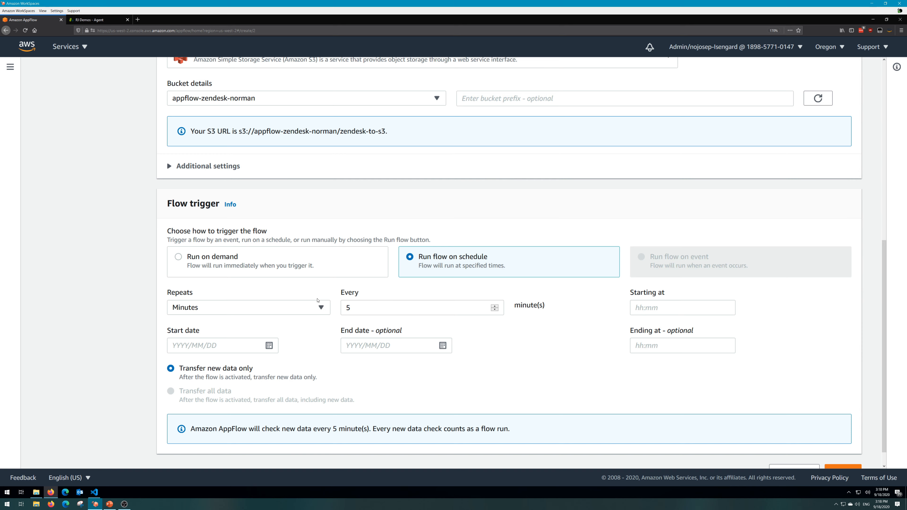
{"action": "scroll", "coordinate": [323, 305], "scroll_direction": "down", "scroll_amount": 2}
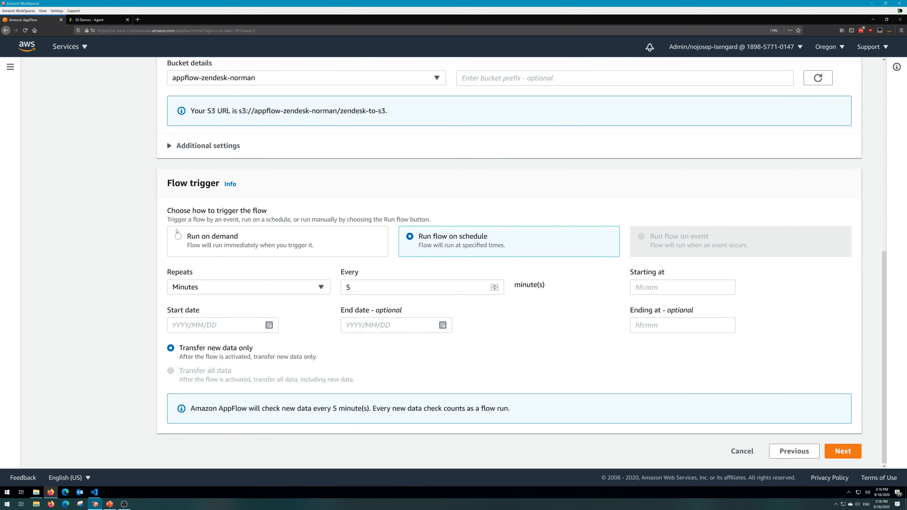
Set the flow trigger to Run on demand and continue to the data field mapping.
{"action": "left_click", "coordinate": [180, 241]}
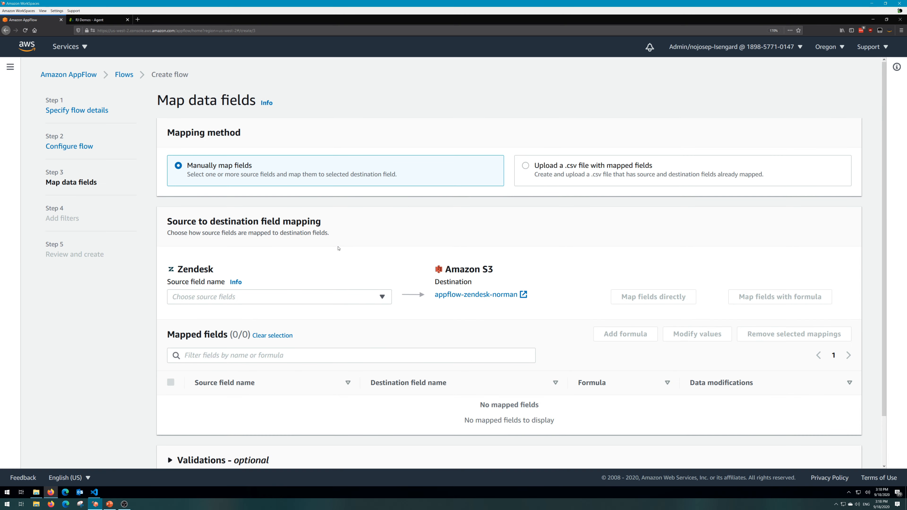
Select Account ID and Url as Zendesk source fields for the mapping.
{"action": "scroll", "coordinate": [272, 286], "scroll_direction": "down", "scroll_amount": 2}
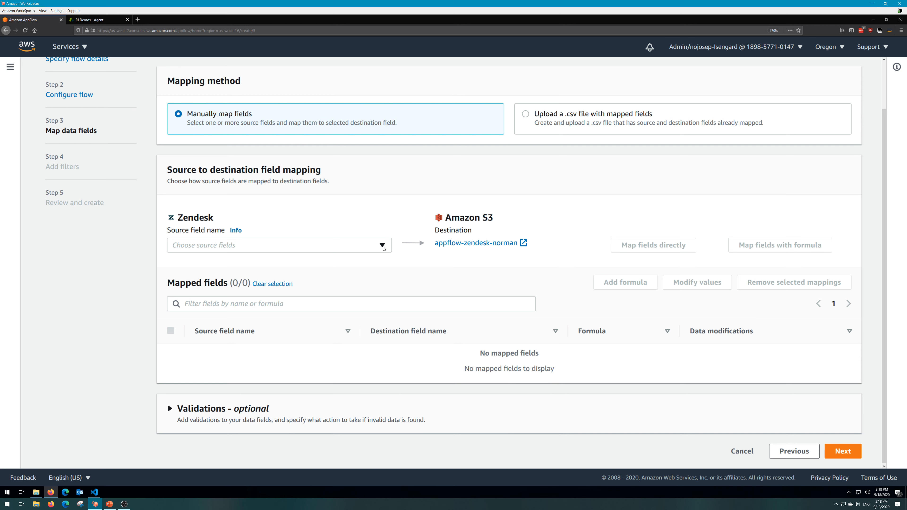
{"action": "left_click", "coordinate": [383, 246]}
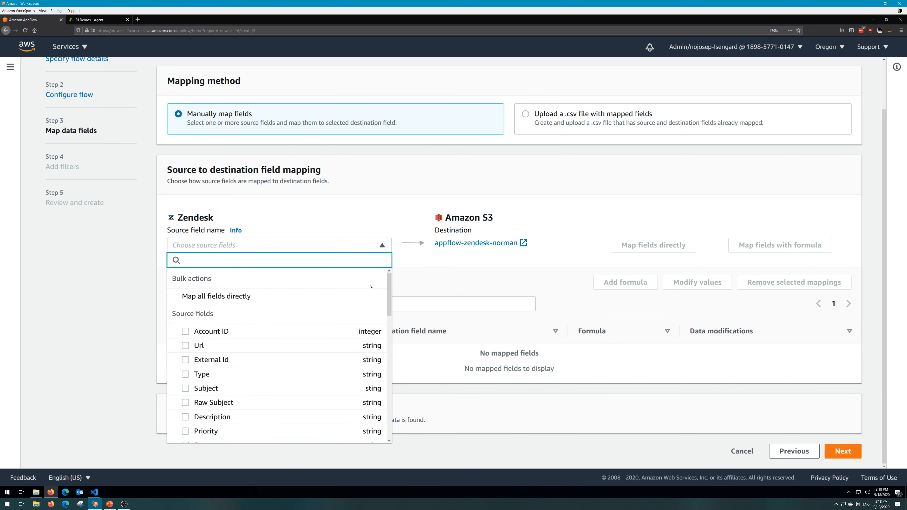
{"action": "scroll", "coordinate": [189, 289], "scroll_direction": "down", "scroll_amount": 1}
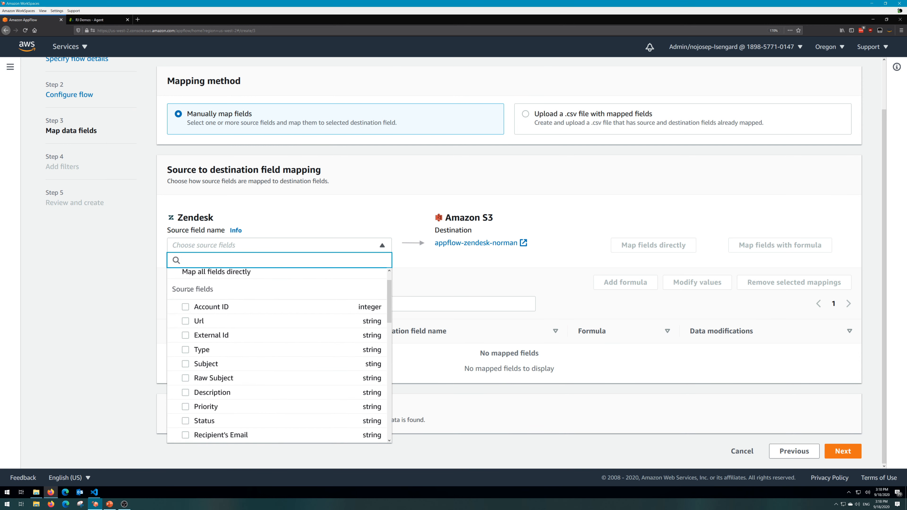
{"action": "left_click", "coordinate": [209, 307]}
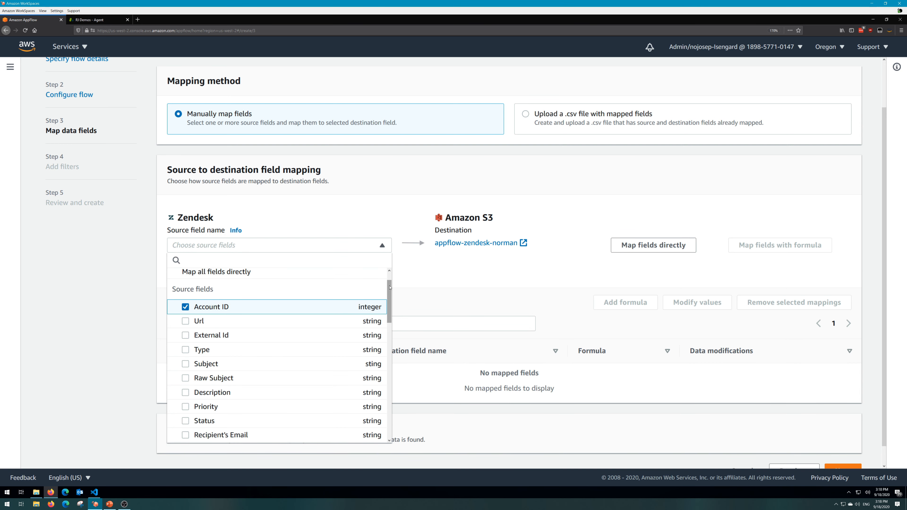
{"action": "left_click_drag", "start_coordinate": [390, 293], "coordinate": [392, 304]}
{"action": "scroll", "coordinate": [277, 300], "scroll_direction": "up", "scroll_amount": 1}
{"action": "left_click", "coordinate": [250, 287]}
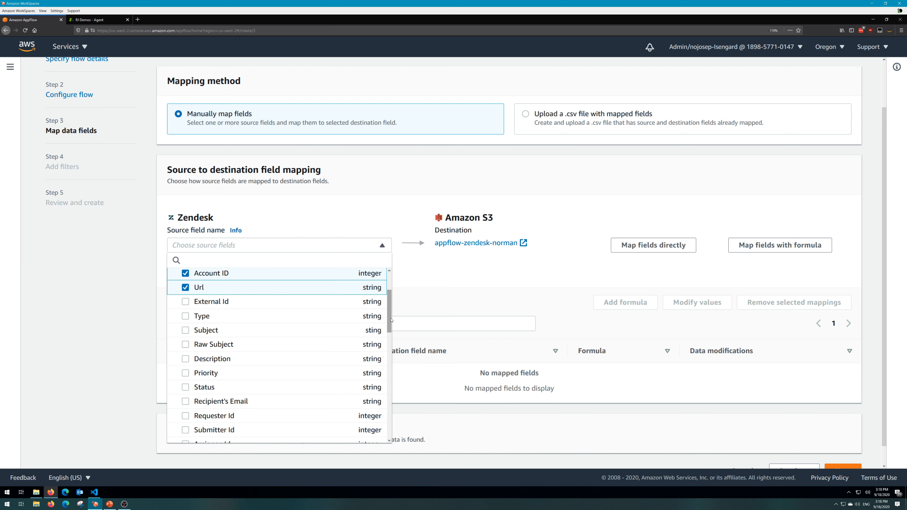
Add the Created At and Updated At date fields to the selected source fields.
{"action": "scroll", "coordinate": [390, 383], "scroll_direction": "down", "scroll_amount": 3}
{"action": "scroll", "coordinate": [390, 383], "scroll_direction": "down", "scroll_amount": 6}
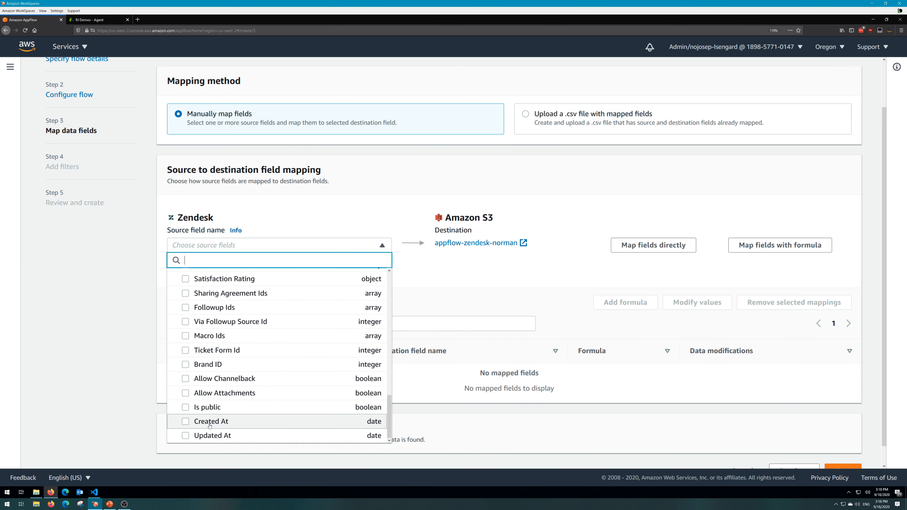
{"action": "left_click", "coordinate": [185, 421]}
{"action": "left_click", "coordinate": [189, 437]}
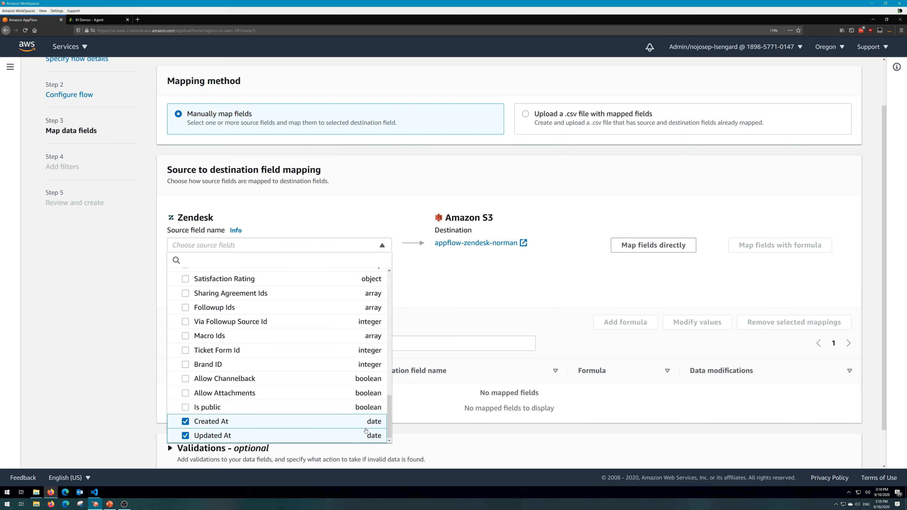
Add Subject to the selected source fields and map all the selected fields directly to the S3 destination.
{"action": "left_click_drag", "start_coordinate": [390, 402], "coordinate": [384, 337]}
{"action": "scroll", "coordinate": [232, 327], "scroll_direction": "up", "scroll_amount": 5}
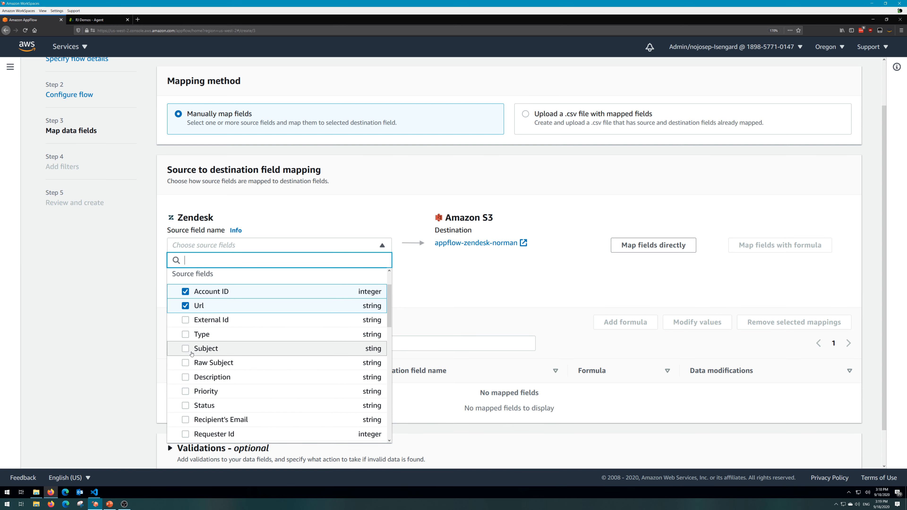
{"action": "left_click", "coordinate": [184, 350]}
{"action": "left_click", "coordinate": [416, 289]}
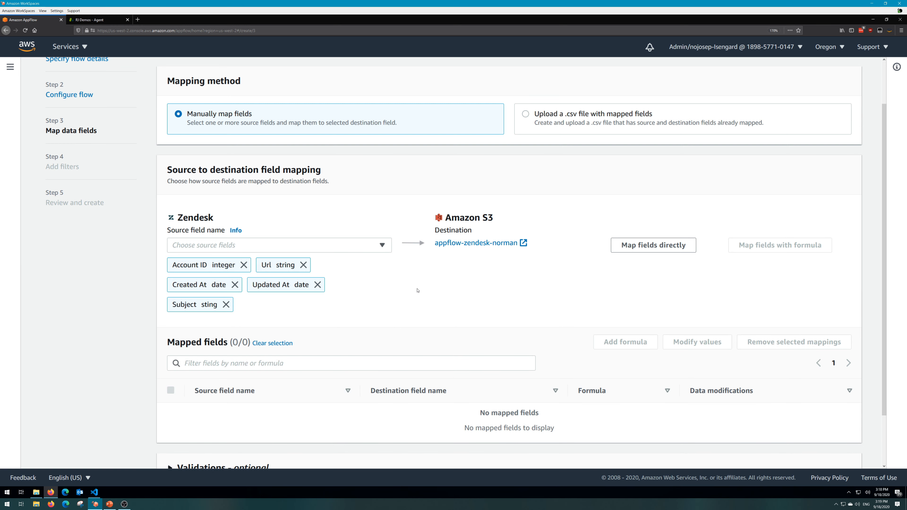
{"action": "left_click", "coordinate": [674, 243]}
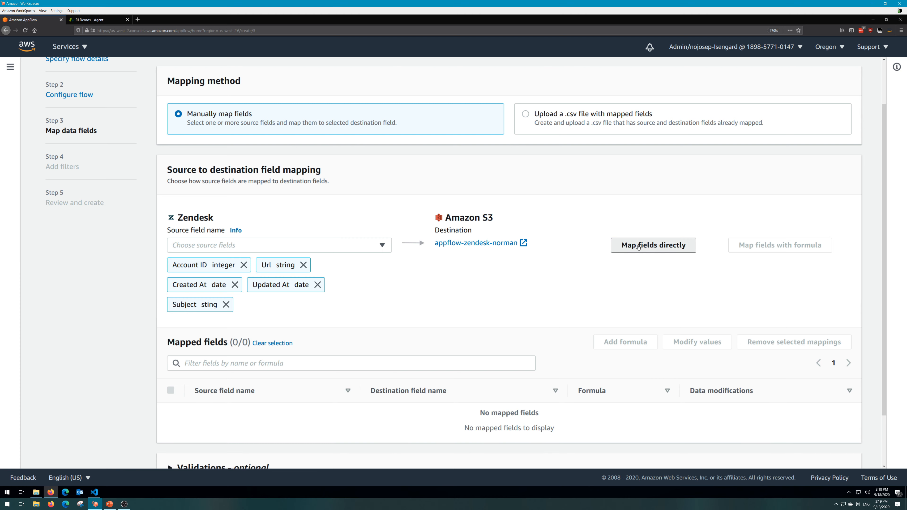
{"action": "scroll", "coordinate": [242, 294], "scroll_direction": "down", "scroll_amount": 2}
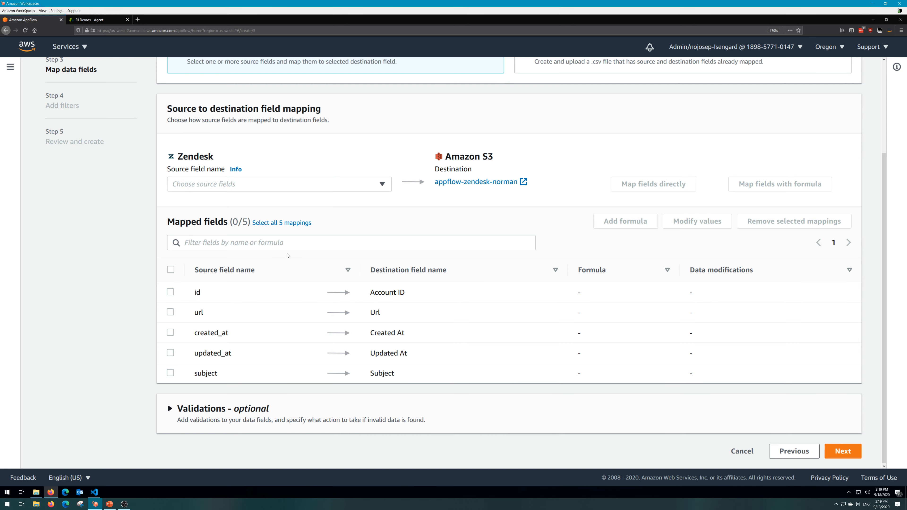
Try to mask the first 5 characters of the Subject mapping's values, discarding the modification and deselecting the mapping.
{"action": "left_click", "coordinate": [171, 292]}
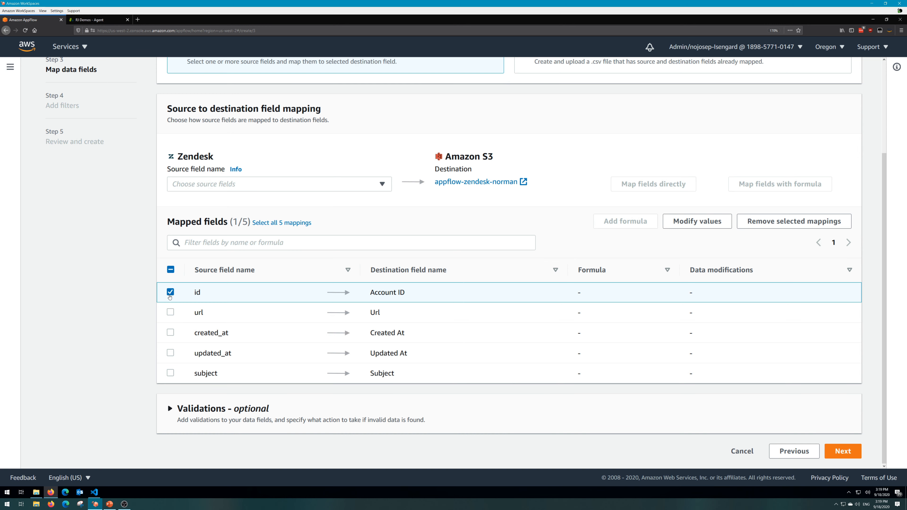
{"action": "left_click", "coordinate": [170, 292]}
{"action": "left_click", "coordinate": [170, 373]}
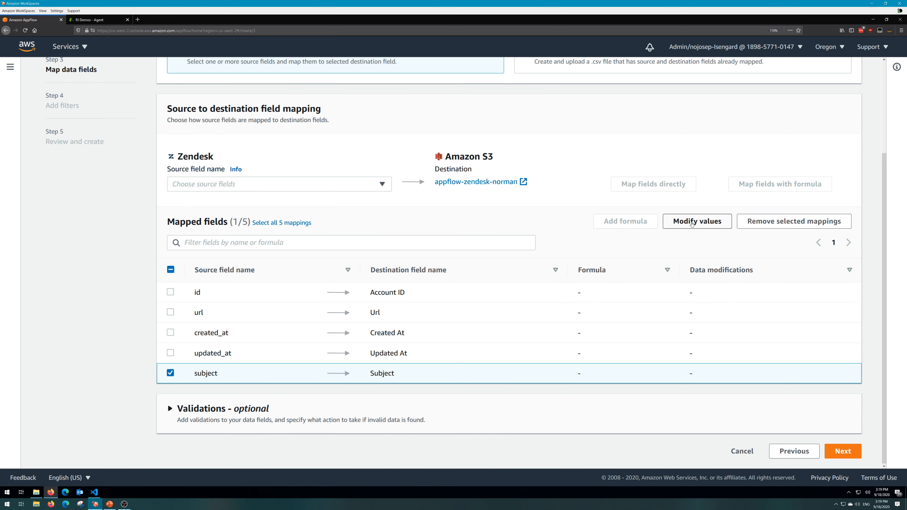
{"action": "left_click", "coordinate": [691, 223]}
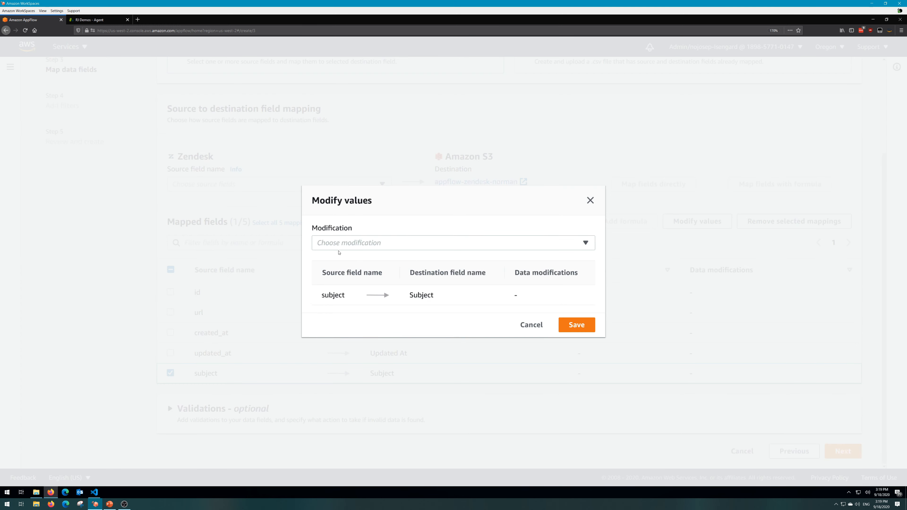
{"action": "left_click", "coordinate": [354, 245]}
{"action": "scroll", "coordinate": [348, 265], "scroll_direction": "down", "scroll_amount": 1}
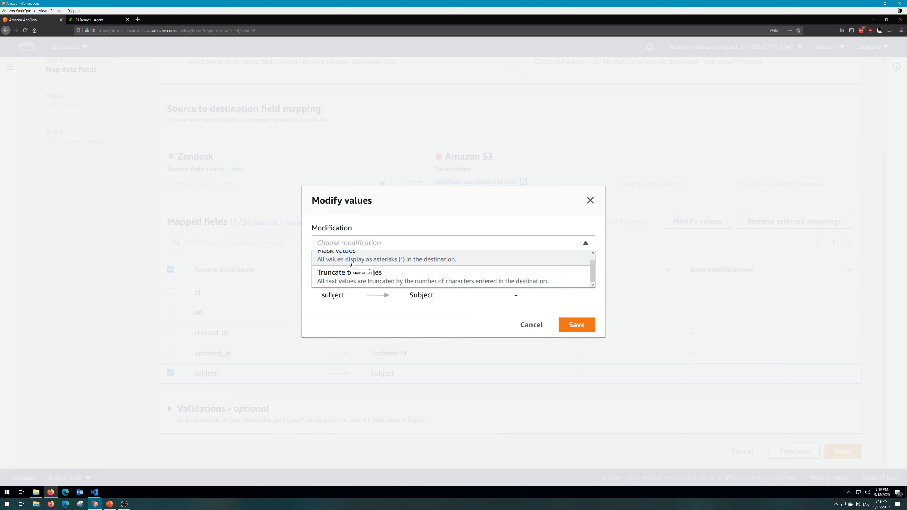
{"action": "left_click", "coordinate": [341, 264]}
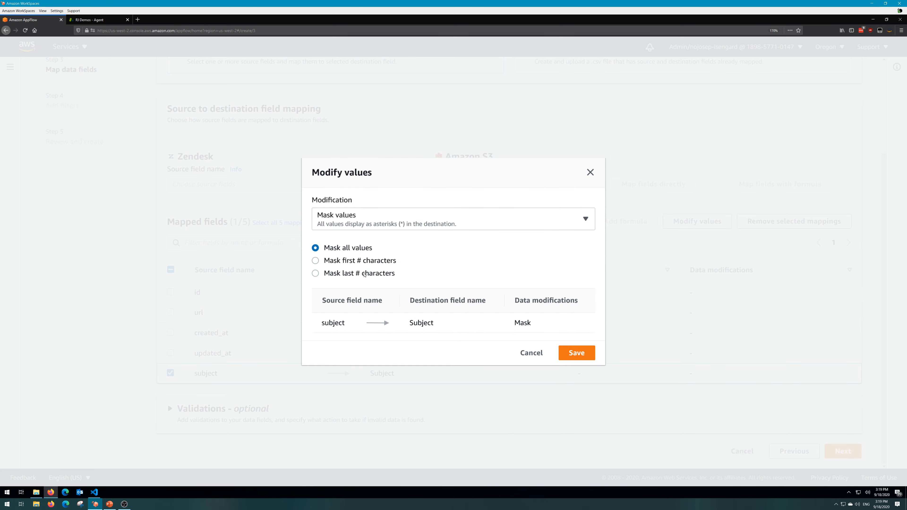
{"action": "left_click", "coordinate": [336, 264]}
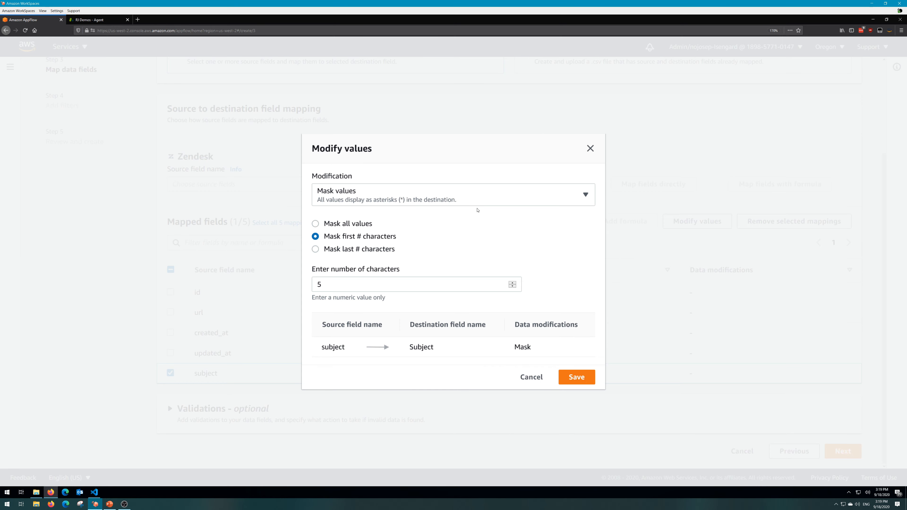
{"action": "left_click", "coordinate": [475, 200]}
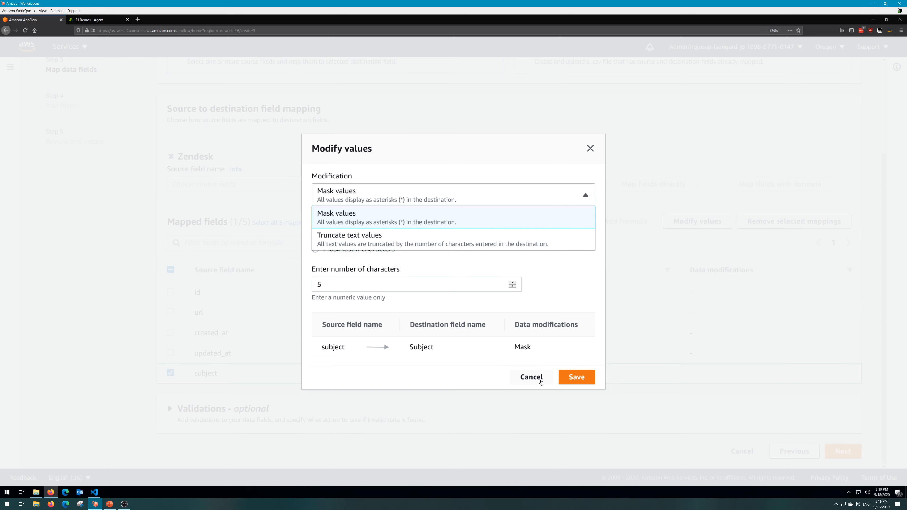
{"action": "left_click", "coordinate": [536, 379]}
{"action": "left_click", "coordinate": [537, 380]}
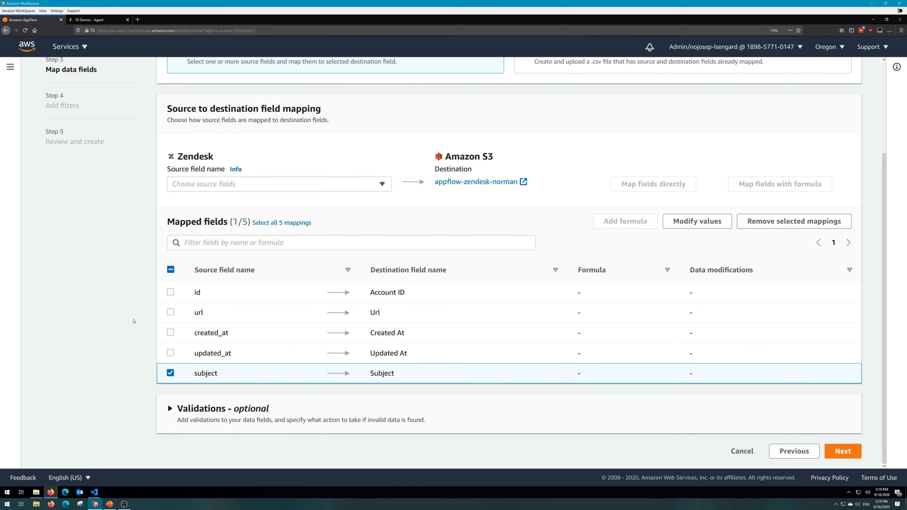
{"action": "left_click", "coordinate": [171, 375]}
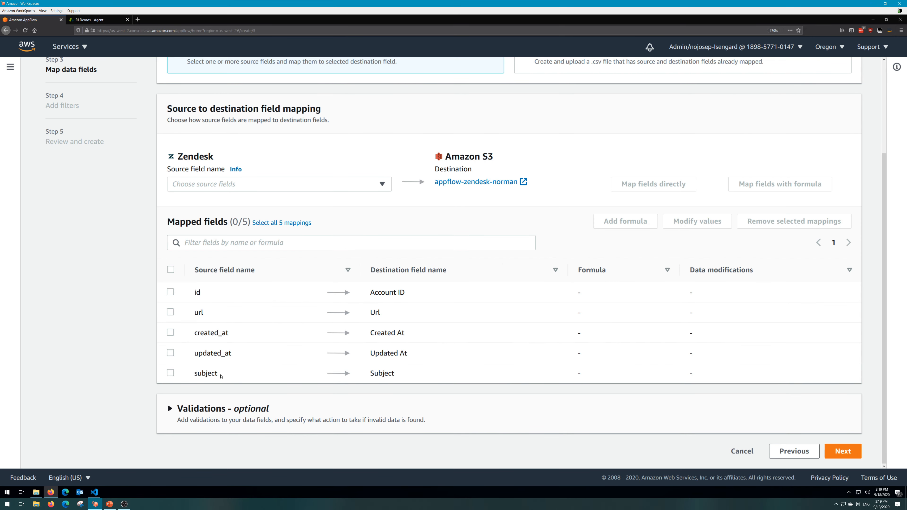
Add a validation on the Subject field that ignores the record when values are missing or null.
{"action": "left_click", "coordinate": [169, 409]}
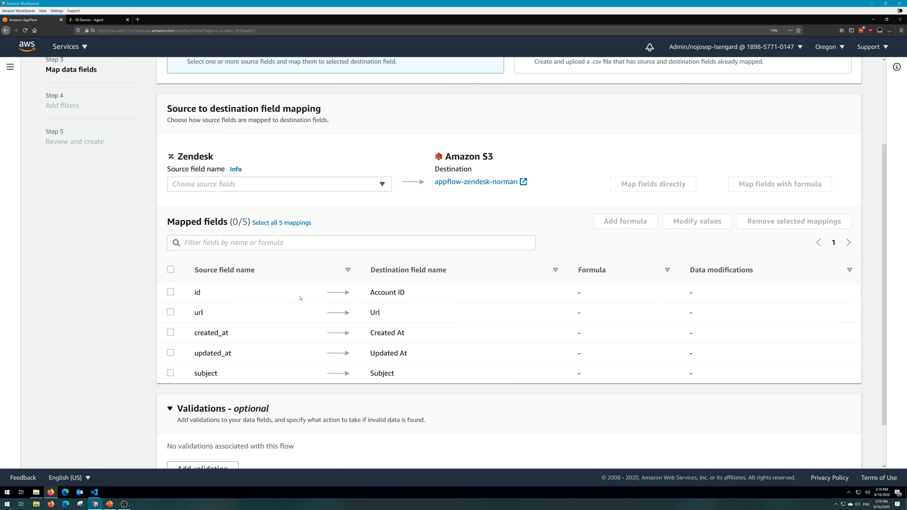
{"action": "scroll", "coordinate": [225, 331], "scroll_direction": "down", "scroll_amount": 3}
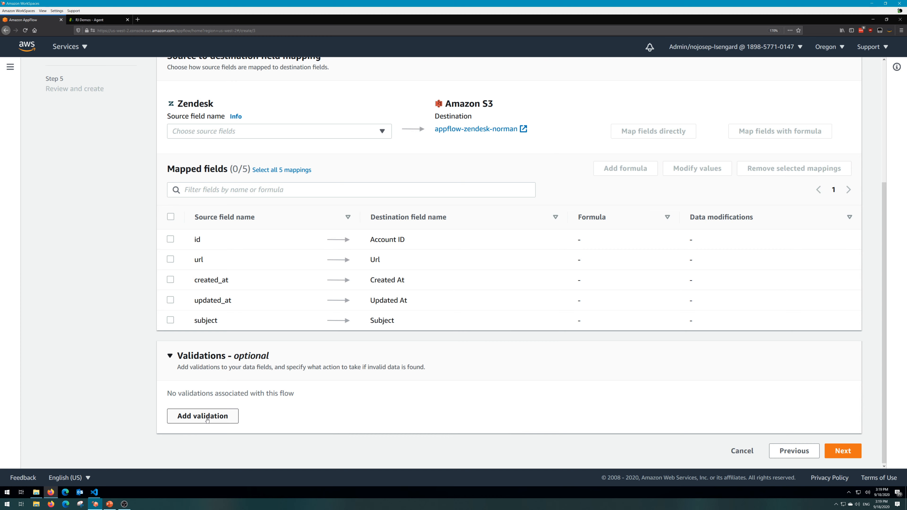
{"action": "left_click", "coordinate": [207, 419]}
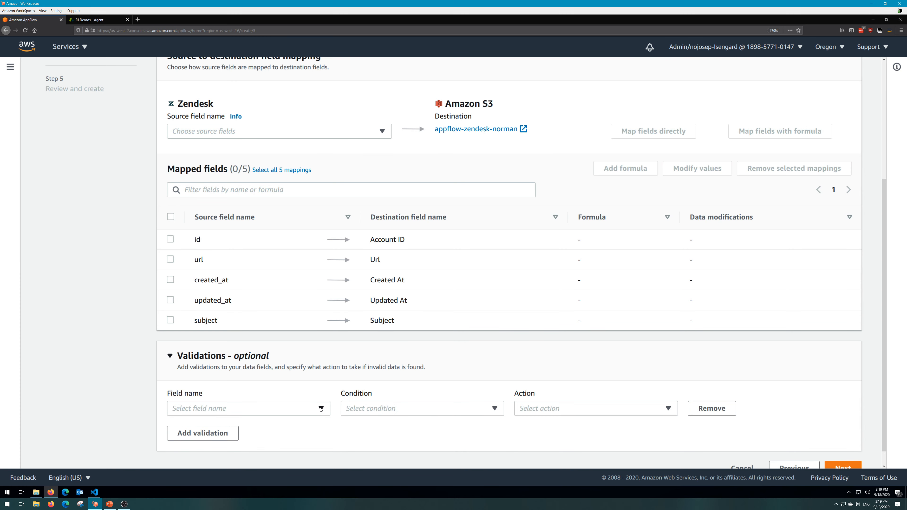
{"action": "left_click", "coordinate": [325, 409]}
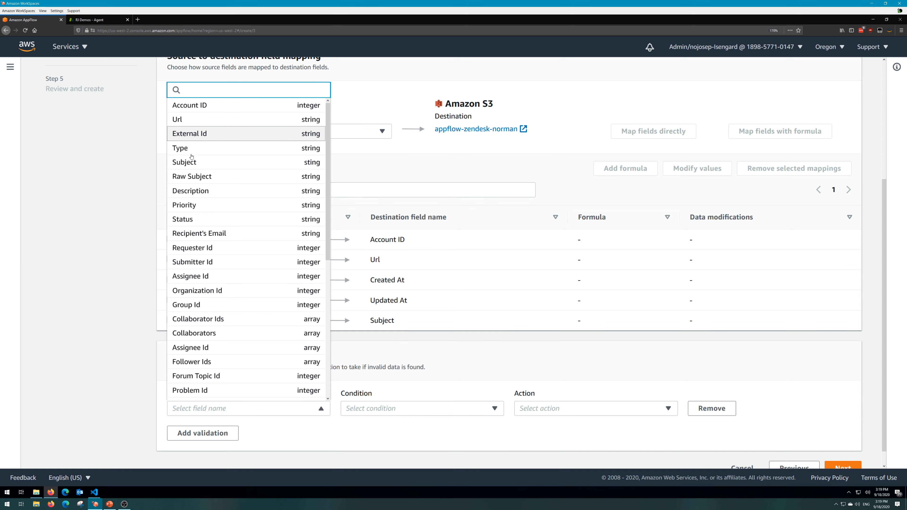
{"action": "left_click", "coordinate": [196, 163]}
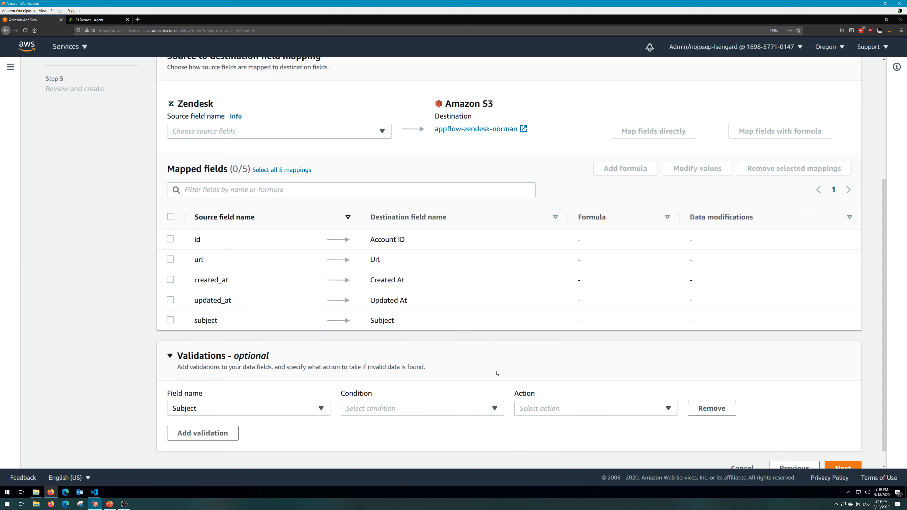
{"action": "left_click", "coordinate": [435, 409]}
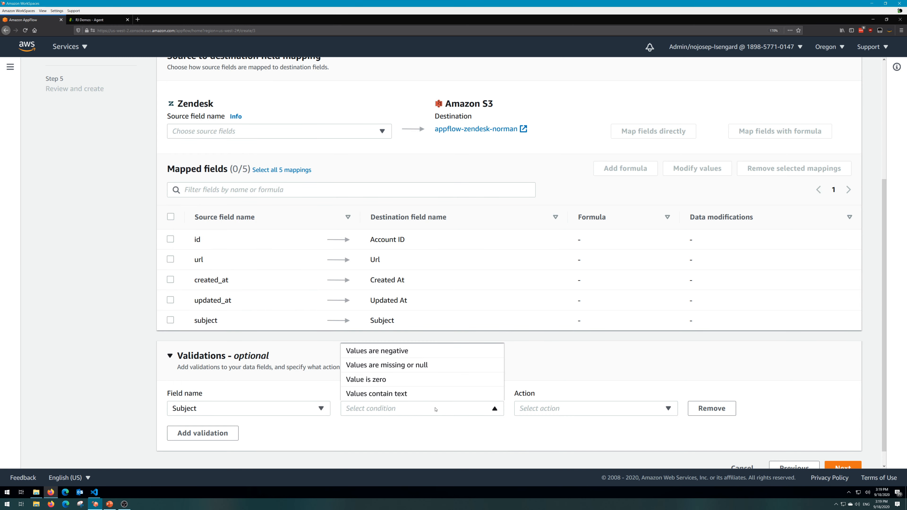
{"action": "left_click", "coordinate": [354, 372]}
{"action": "left_click", "coordinate": [611, 417]}
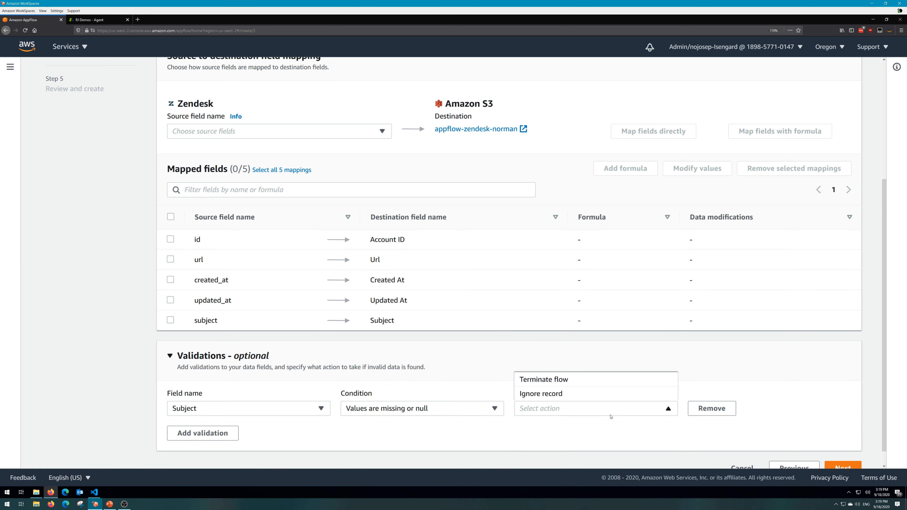
{"action": "left_click", "coordinate": [551, 393]}
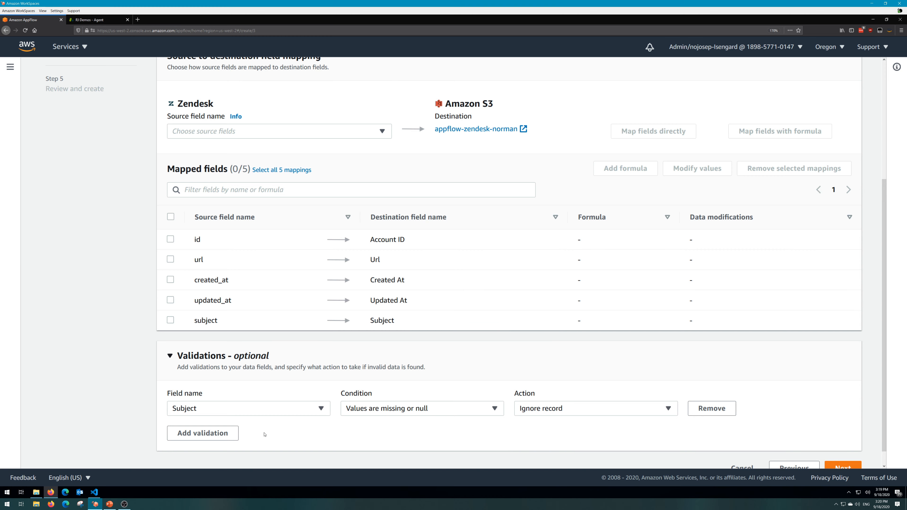
Add a blank second validation, remove it again and continue to the filters.
{"action": "left_click", "coordinate": [185, 435]}
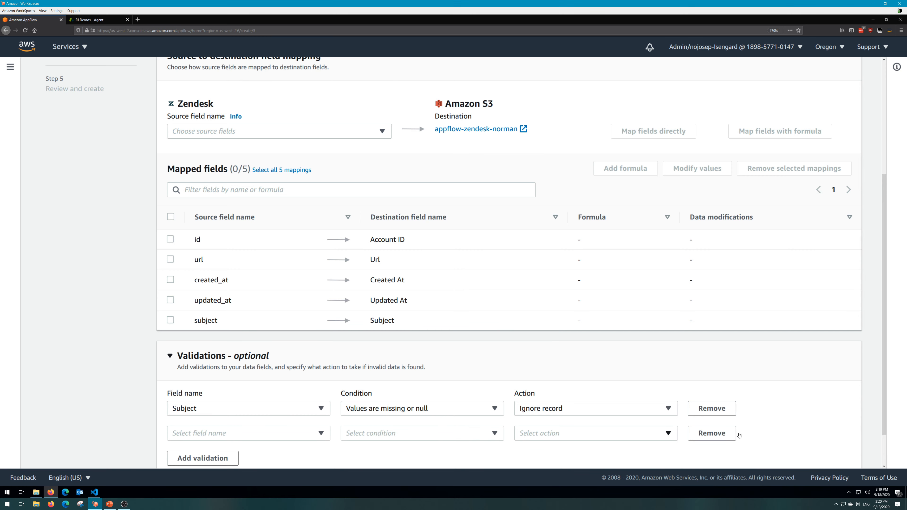
{"action": "left_click", "coordinate": [726, 435]}
{"action": "left_click", "coordinate": [841, 466]}
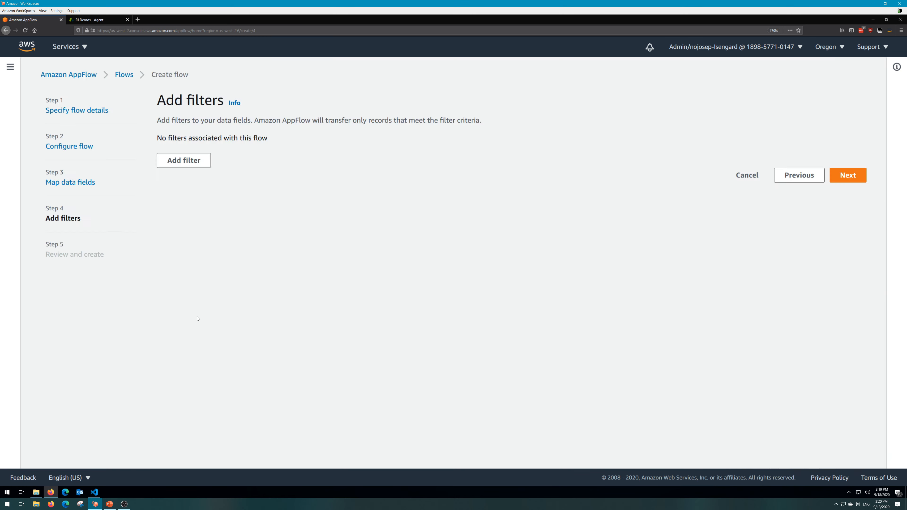
Add a filter for records whose Updated At date is after 2020/09/07 and continue to the review.
{"action": "left_click", "coordinate": [189, 160]}
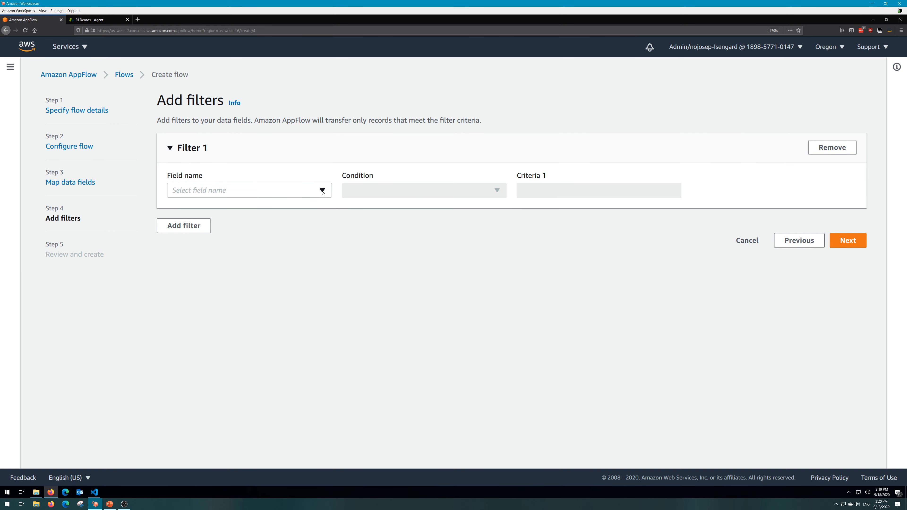
{"action": "left_click", "coordinate": [322, 192]}
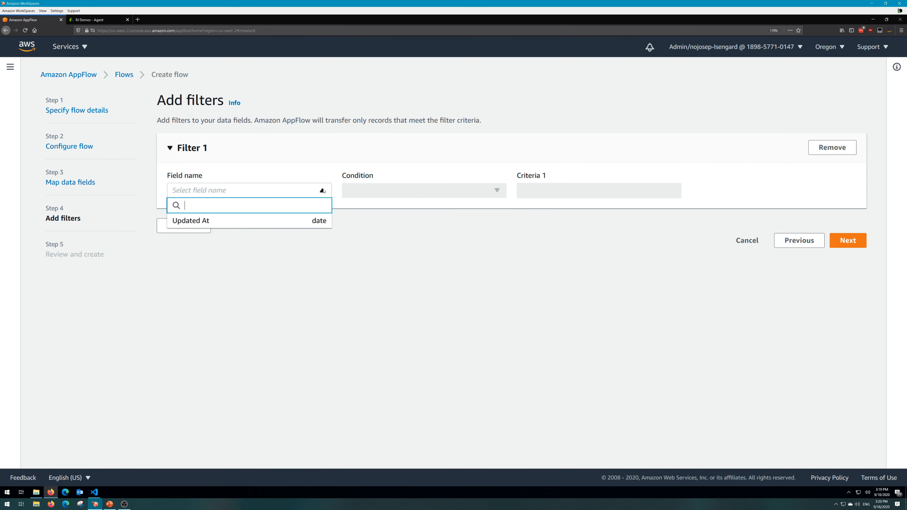
{"action": "left_click", "coordinate": [305, 223]}
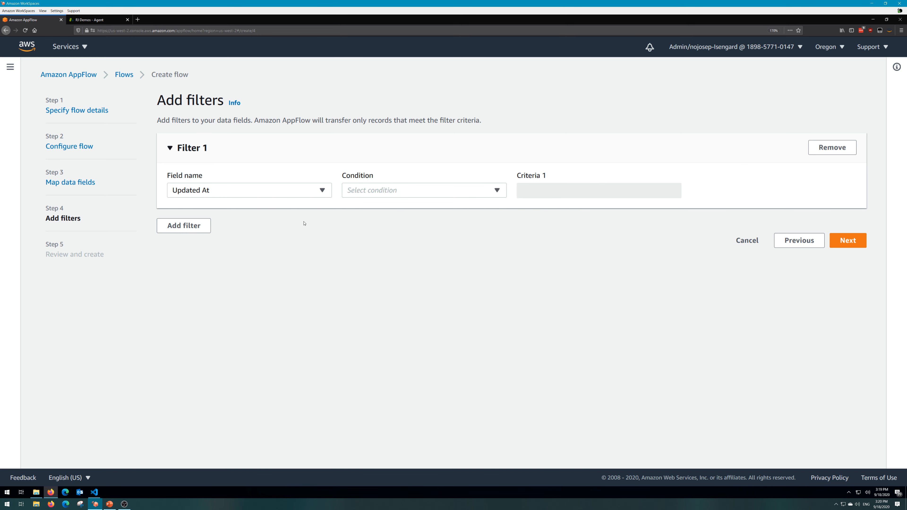
{"action": "left_click", "coordinate": [365, 190]}
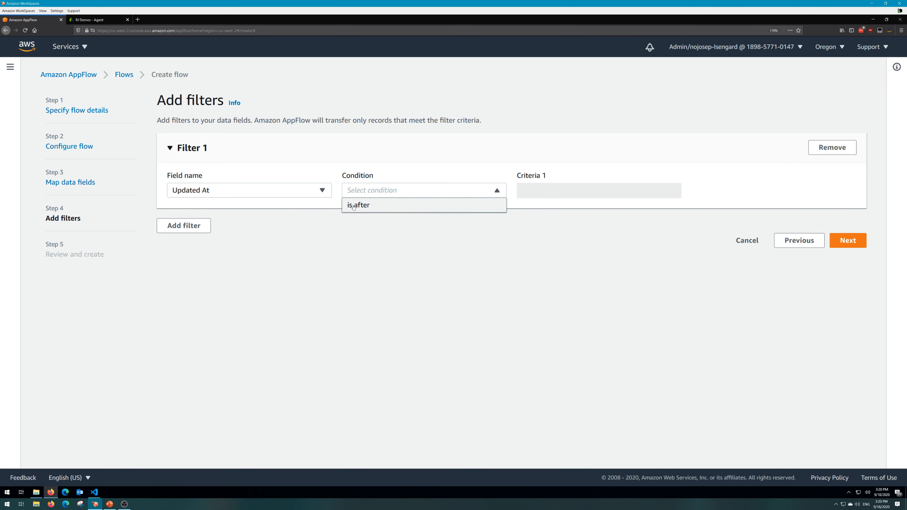
{"action": "left_click", "coordinate": [353, 205]}
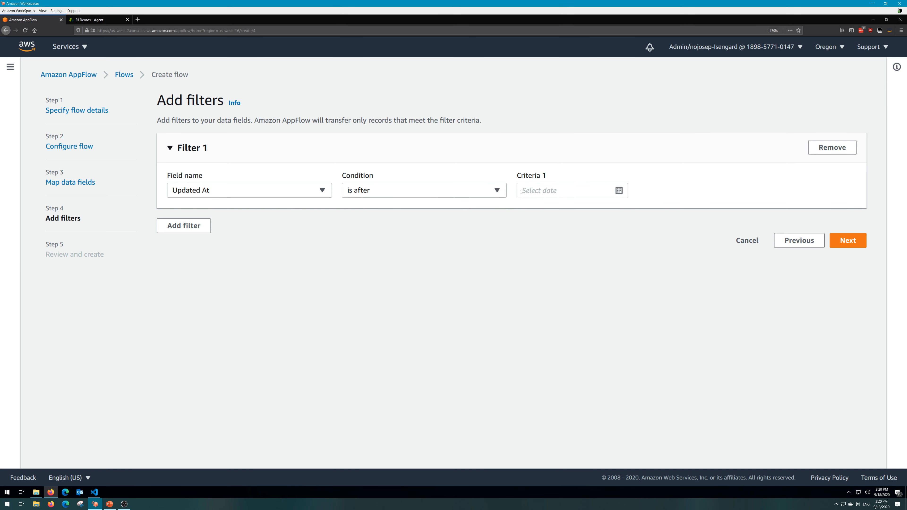
{"action": "left_click", "coordinate": [522, 190]}
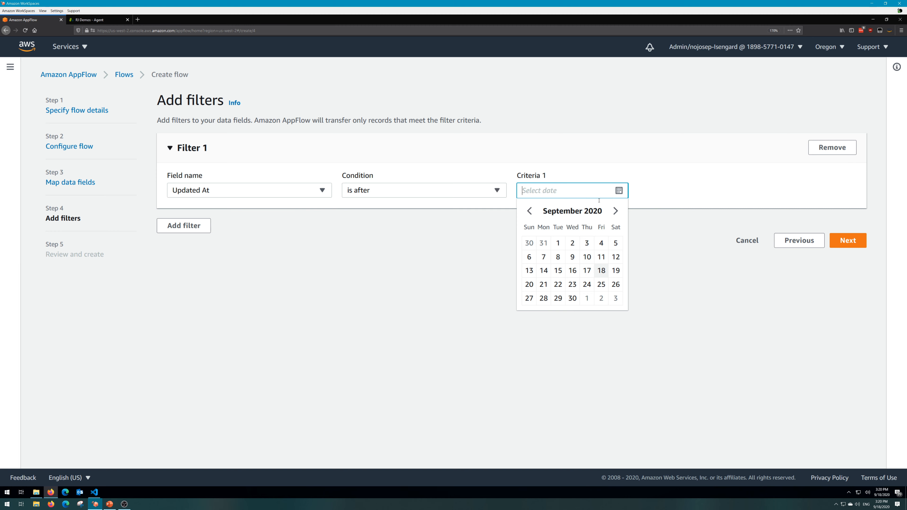
{"action": "left_click", "coordinate": [544, 259]}
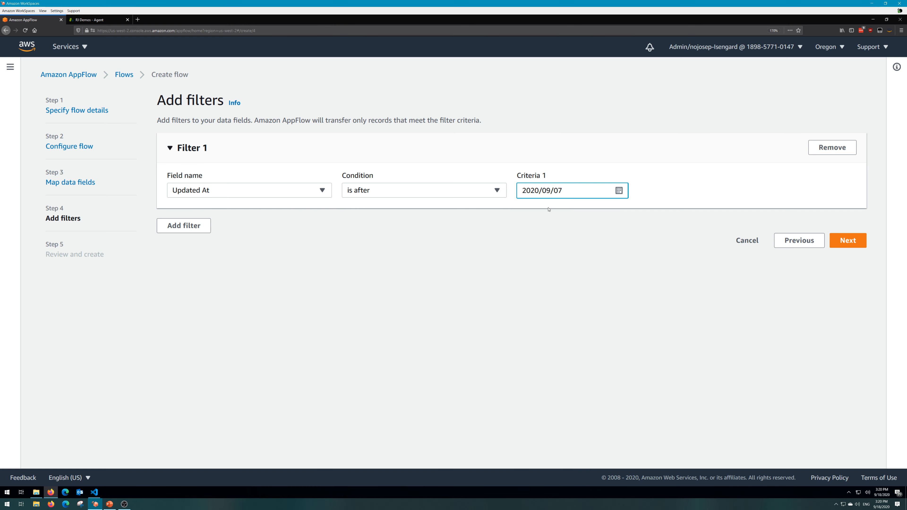
{"action": "left_click", "coordinate": [848, 242]}
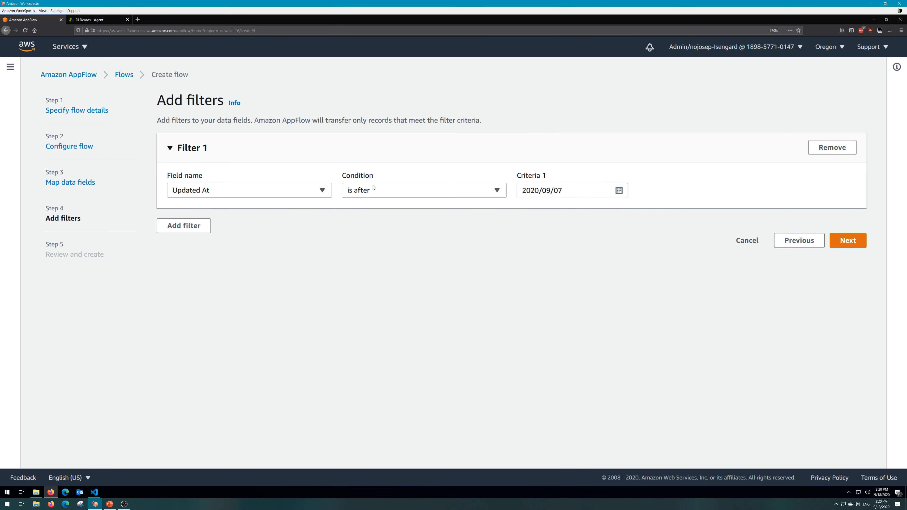
Review the full flow configuration down to the filters and create the flow.
{"action": "scroll", "coordinate": [268, 204], "scroll_direction": "down", "scroll_amount": 3}
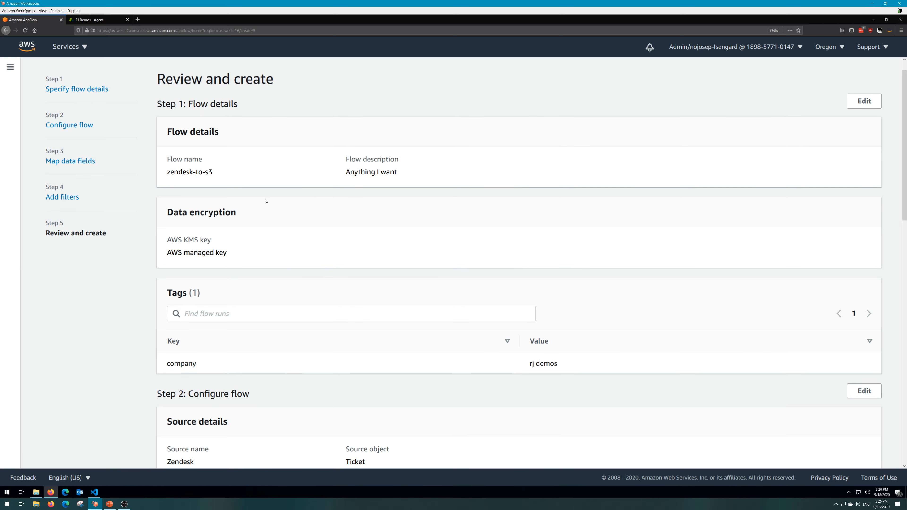
{"action": "scroll", "coordinate": [389, 203], "scroll_direction": "down", "scroll_amount": 15}
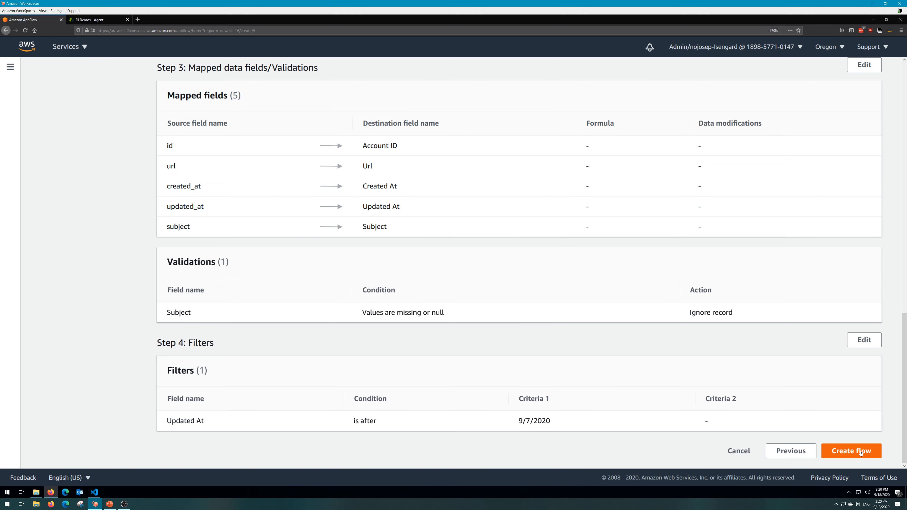
{"action": "left_click", "coordinate": [860, 452]}
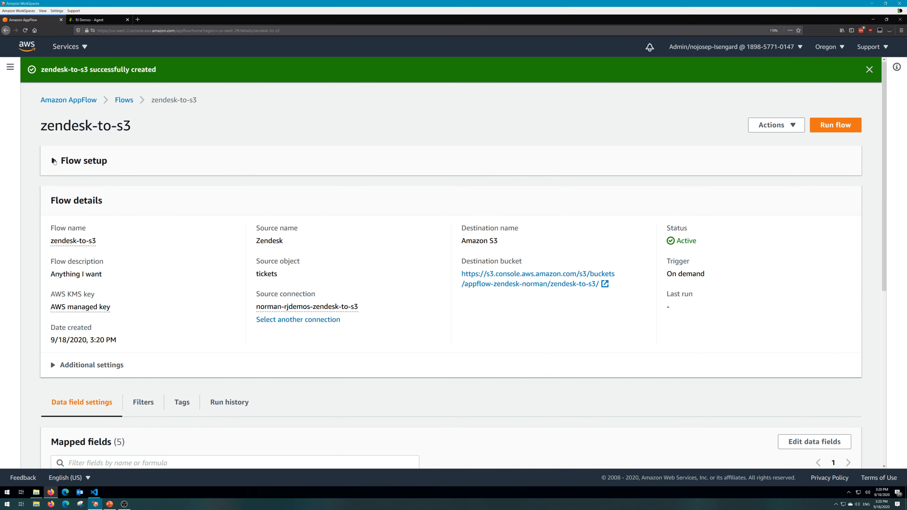
Run the zendesk-to-s3 flow and open its transferred data location in S3 in a new browser tab.
{"action": "left_click", "coordinate": [832, 129]}
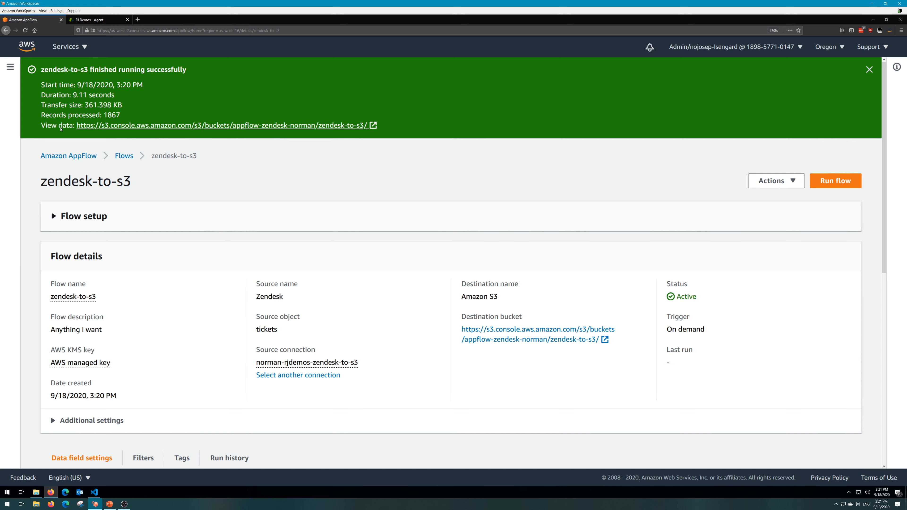
{"action": "right_click", "coordinate": [119, 127]}
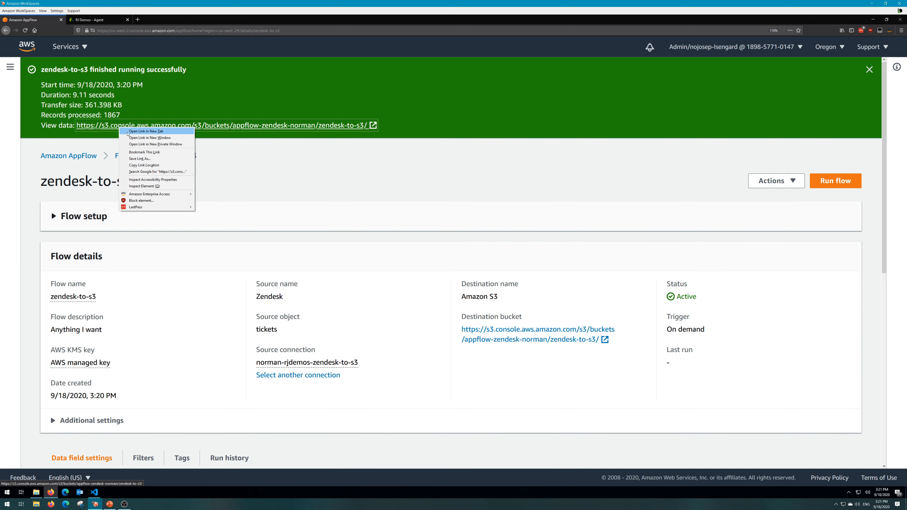
{"action": "left_click", "coordinate": [128, 134]}
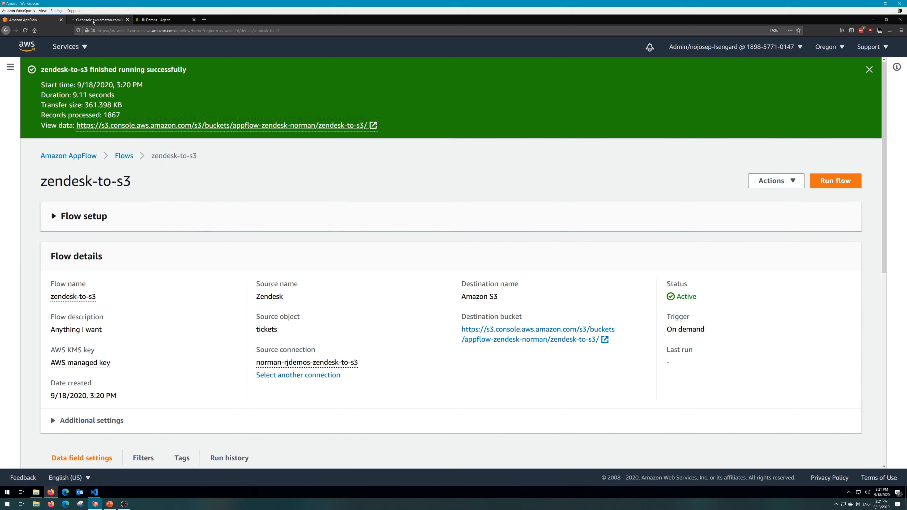
{"action": "left_click", "coordinate": [93, 20]}
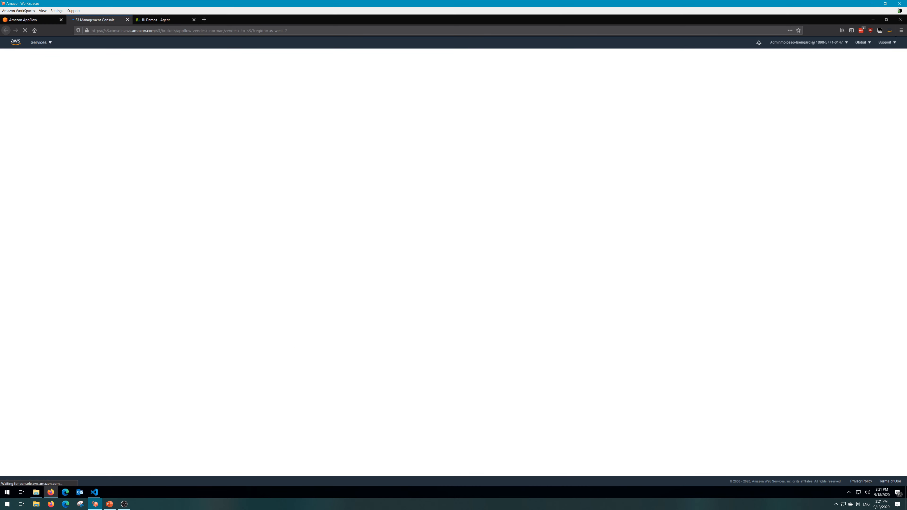
Enlarge the S3 page to 200% and open the flow run's output folder inside zendesk-to-s3.
{"action": "left_click", "coordinate": [902, 31]}
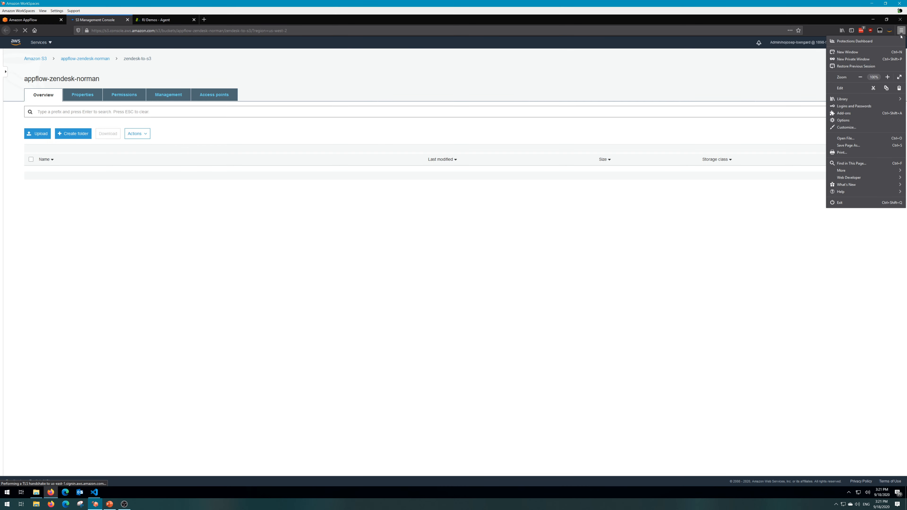
{"action": "left_click", "coordinate": [888, 77]}
{"action": "left_click", "coordinate": [887, 77]}
{"action": "left_click", "coordinate": [888, 76]}
{"action": "left_click", "coordinate": [888, 77]}
{"action": "left_click", "coordinate": [887, 76]}
{"action": "left_click", "coordinate": [888, 77]}
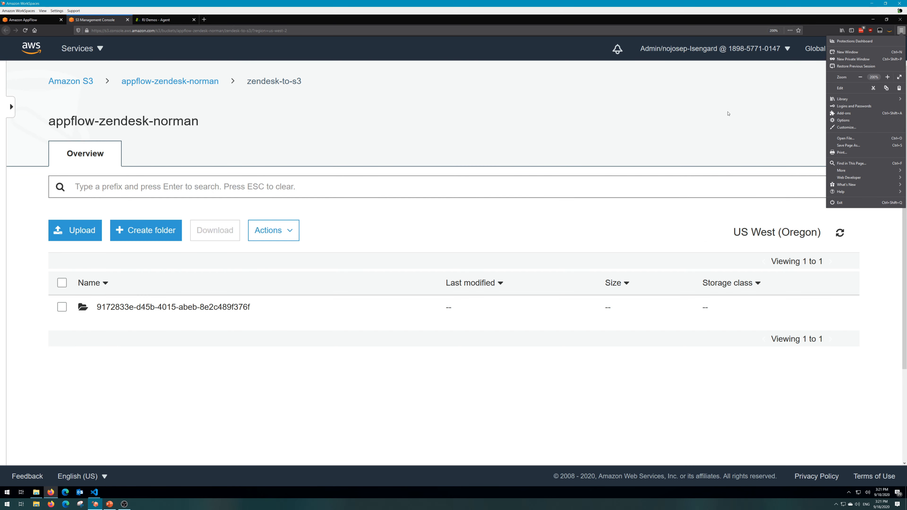
{"action": "left_click", "coordinate": [728, 113]}
{"action": "left_click", "coordinate": [112, 308]}
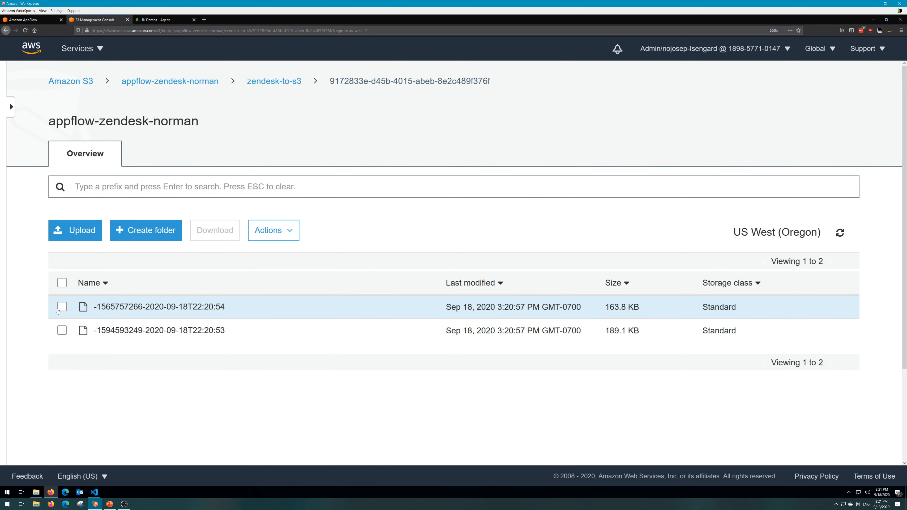
{"action": "left_click", "coordinate": [61, 308]}
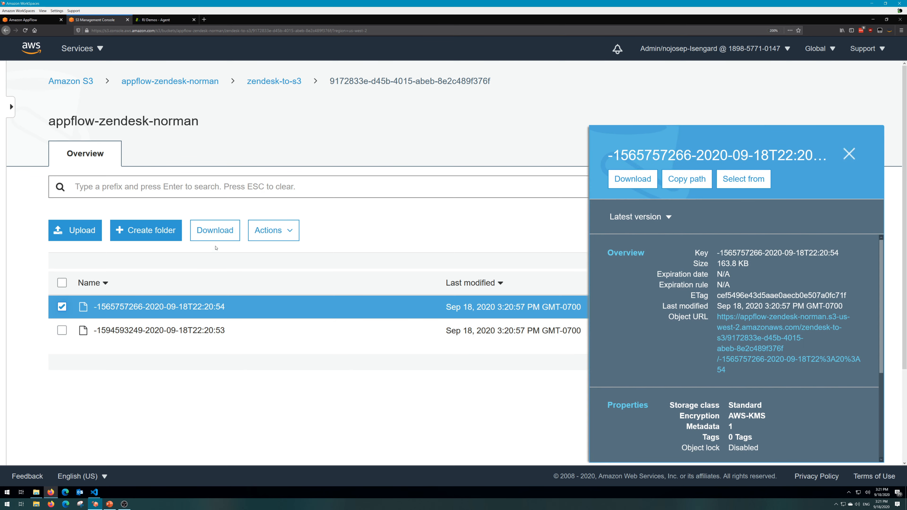
{"action": "left_click", "coordinate": [214, 234]}
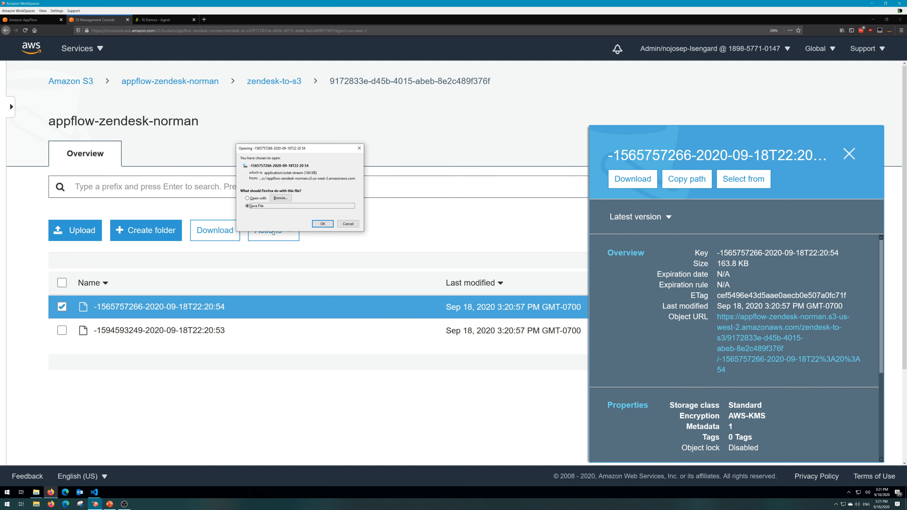
{"action": "left_click", "coordinate": [322, 224]}
{"action": "left_click", "coordinate": [832, 32]}
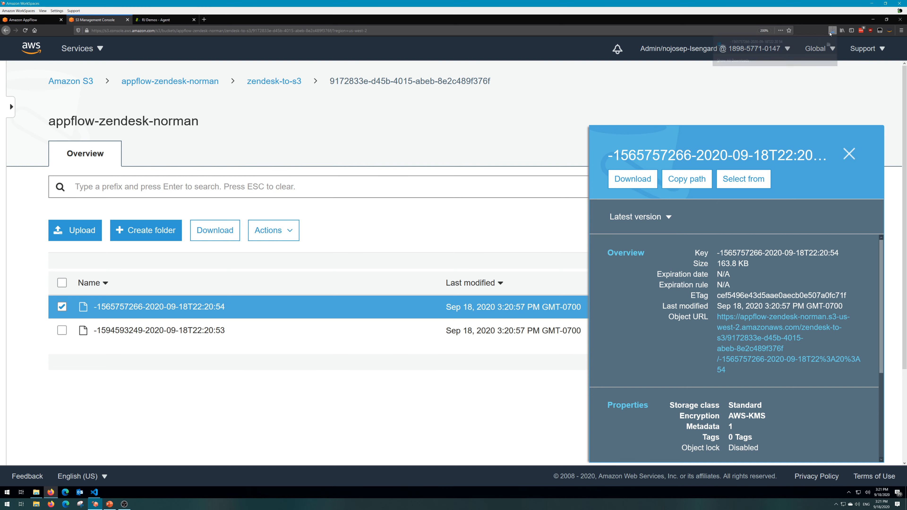
{"action": "left_click", "coordinate": [768, 48]}
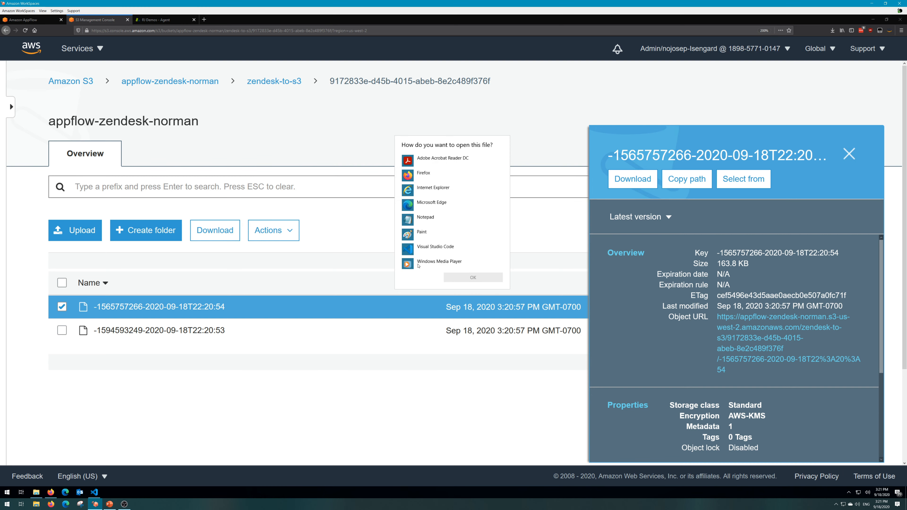
{"action": "left_click", "coordinate": [833, 32]}
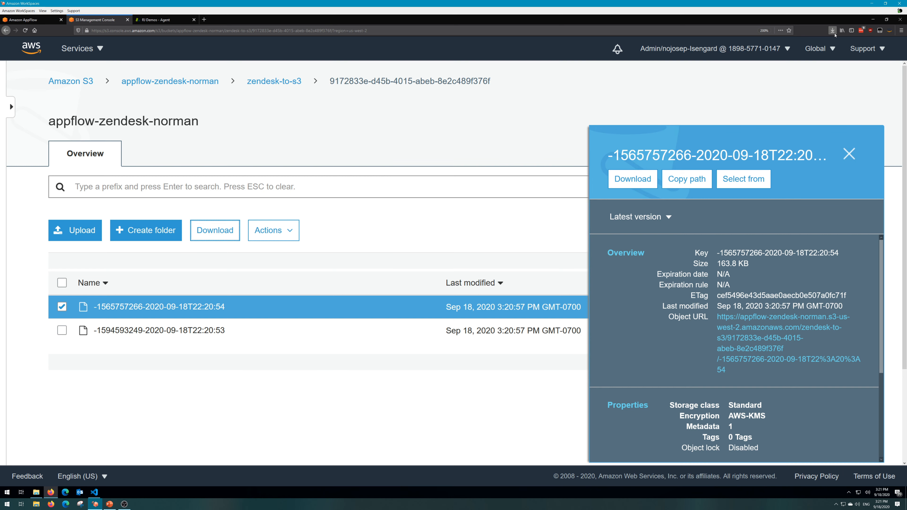
Show the downloaded output file in its Downloads folder and rename it by adding the extension .json.
{"action": "left_click", "coordinate": [833, 33]}
{"action": "left_click", "coordinate": [829, 47]}
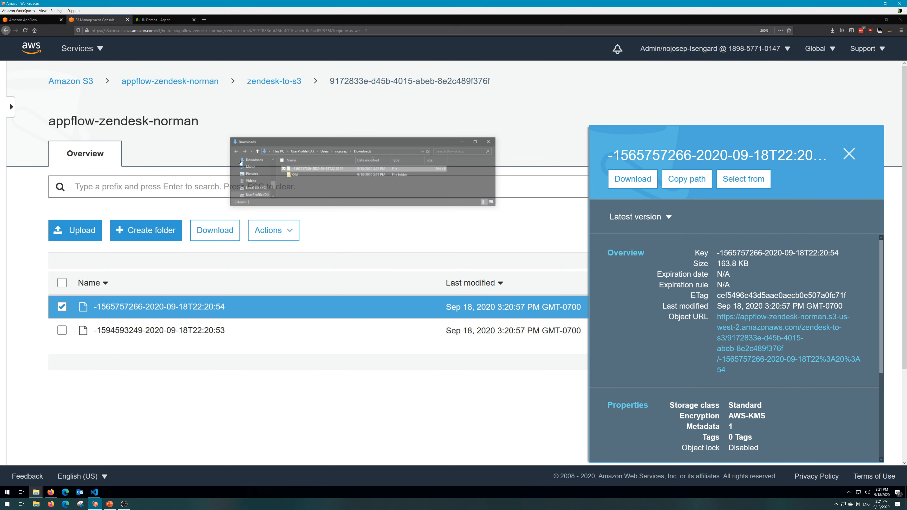
{"action": "right_click", "coordinate": [304, 168]}
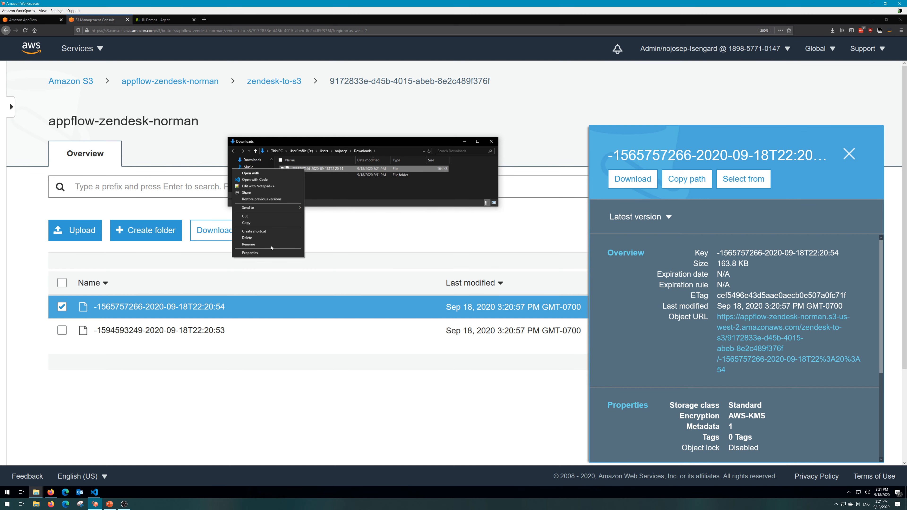
{"action": "left_click", "coordinate": [271, 244]}
{"action": "key", "text": "End"}
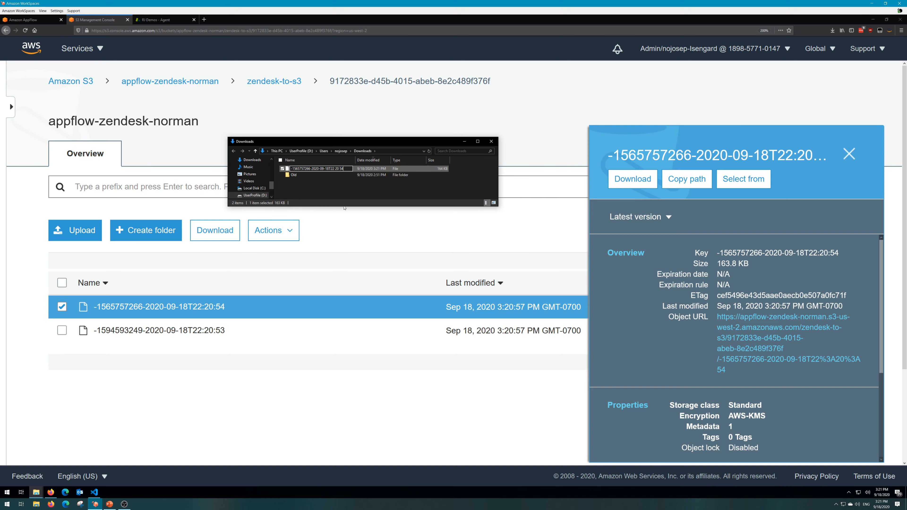
{"action": "type", "text": ".json"}
{"action": "left_click", "coordinate": [336, 200]}
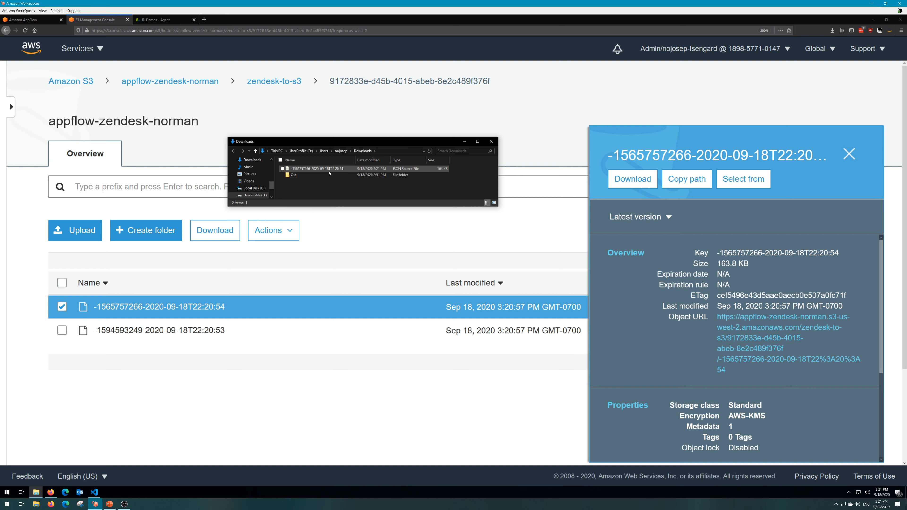
Open the JSON file in a maximized Visual Studio Code window, format the document and look through the ticket records.
{"action": "double_click", "coordinate": [330, 171]}
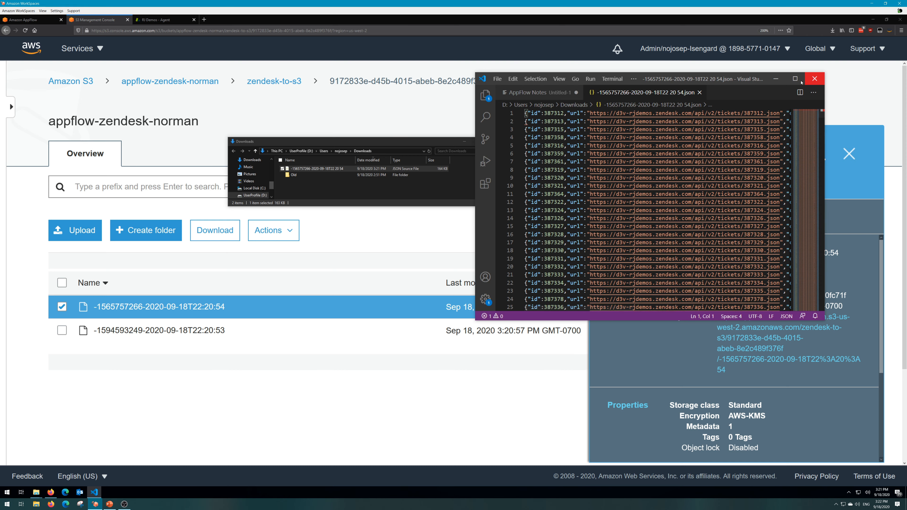
{"action": "left_click", "coordinate": [814, 79]}
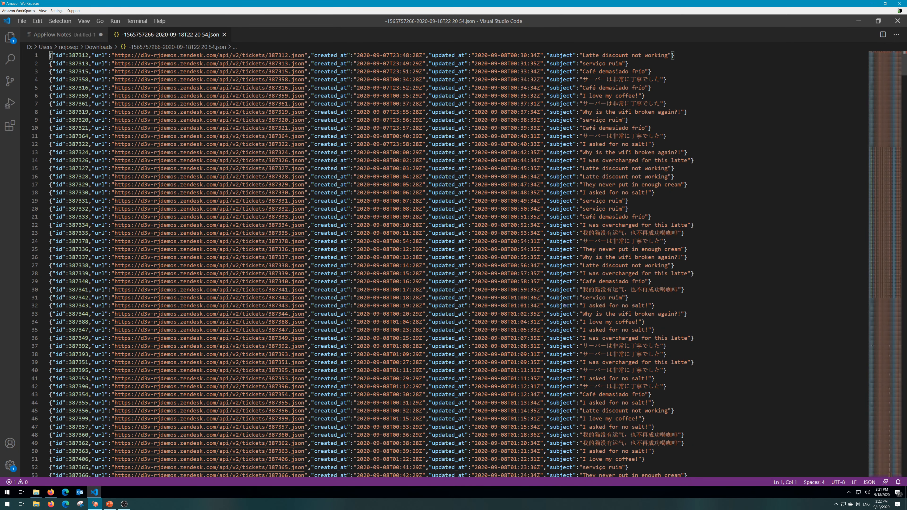
{"action": "right_click", "coordinate": [317, 170]}
{"action": "left_click", "coordinate": [350, 215]}
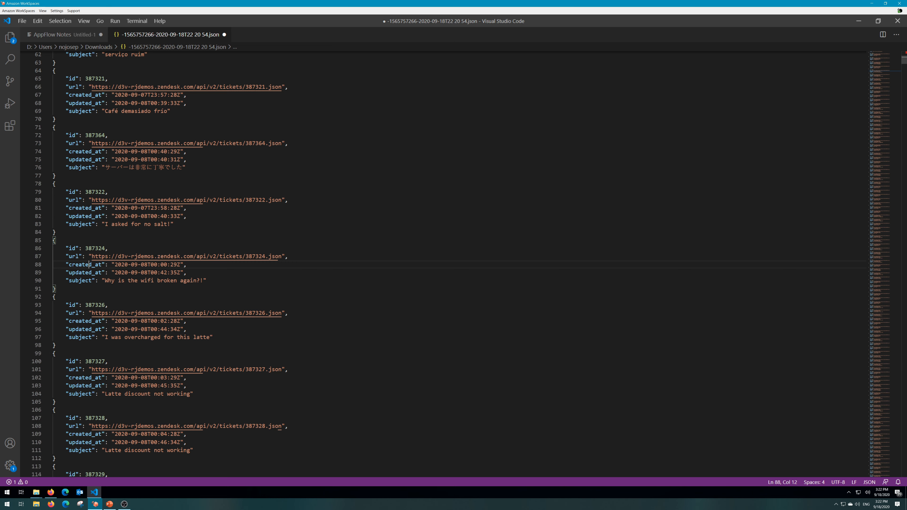
{"action": "scroll", "coordinate": [68, 120], "scroll_direction": "down", "scroll_amount": 1}
{"action": "scroll", "coordinate": [348, 261], "scroll_direction": "up", "scroll_amount": 2}
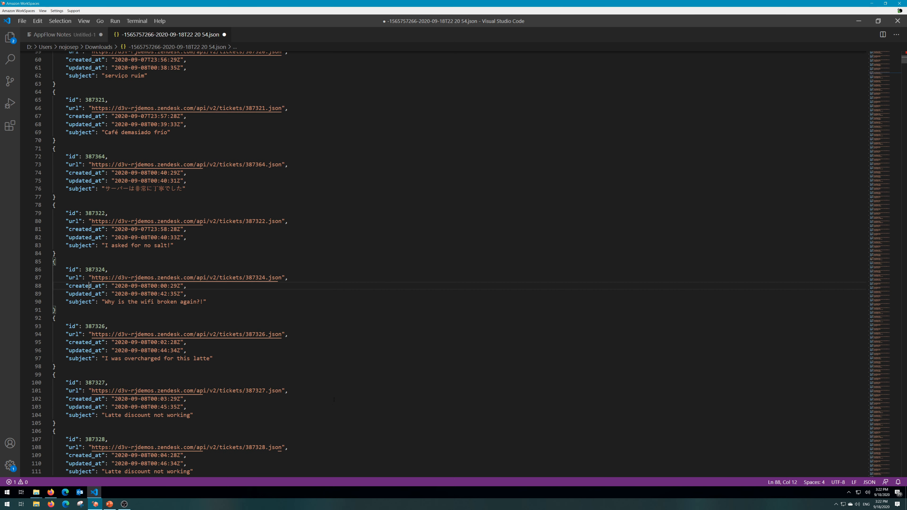